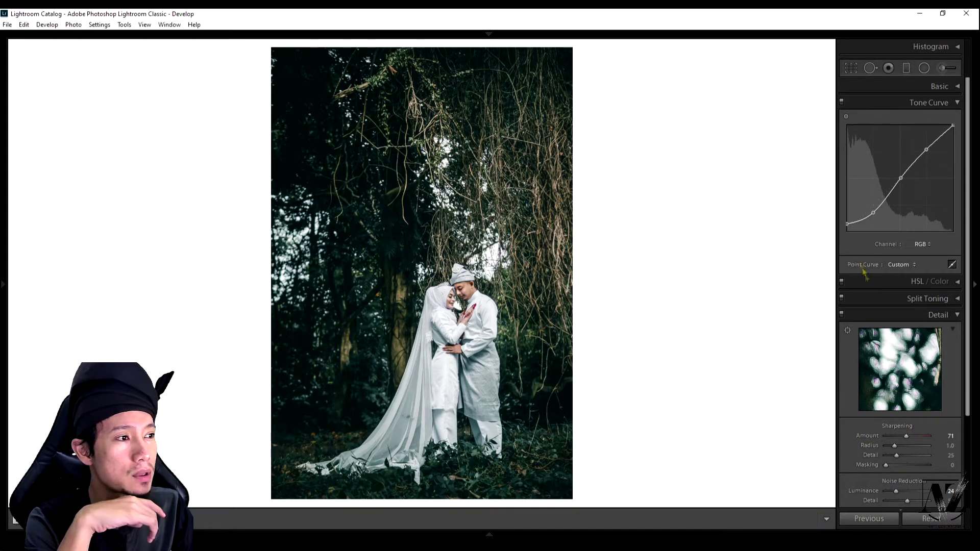
# Step: Scroll through the Develop panels of the forest photo's dark moody edit
pyautogui.scroll(-2, 872, 292)
# Step: Compare the moody edit with the original in Before/After view, zooming in on the couple's faces
pyautogui.scroll(-3, 872, 293)
pyautogui.scroll(5, 899, 204)
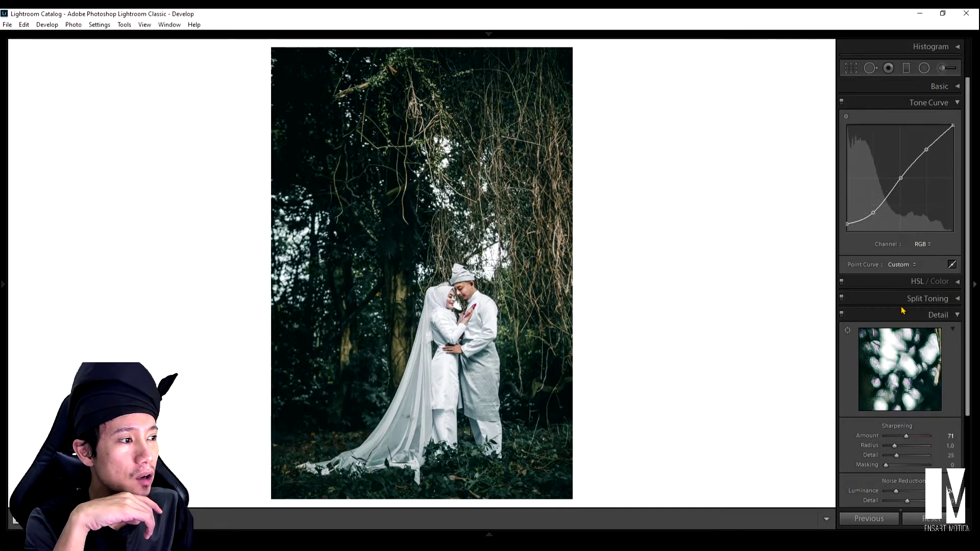
pyautogui.scroll(-2, 903, 310)
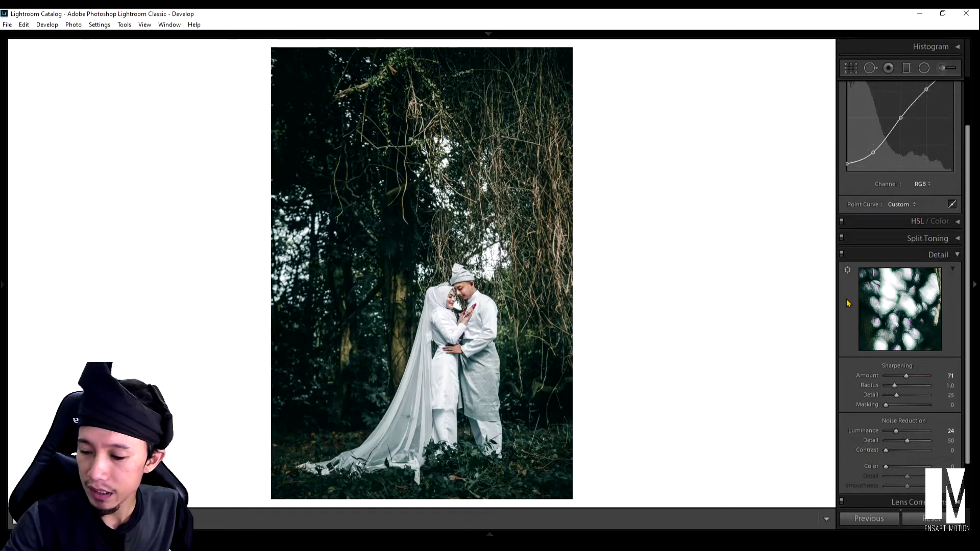
pyautogui.press('y')
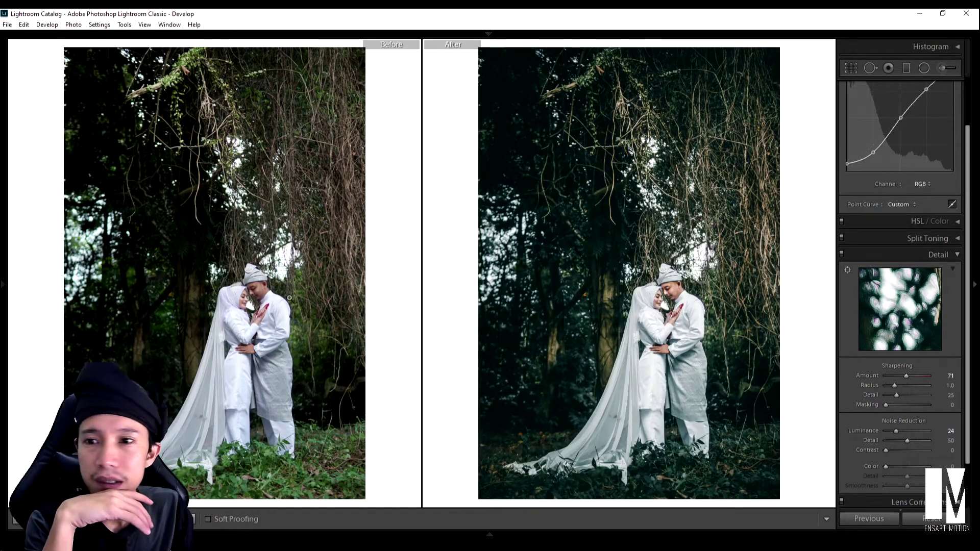
pyautogui.click(289, 298)
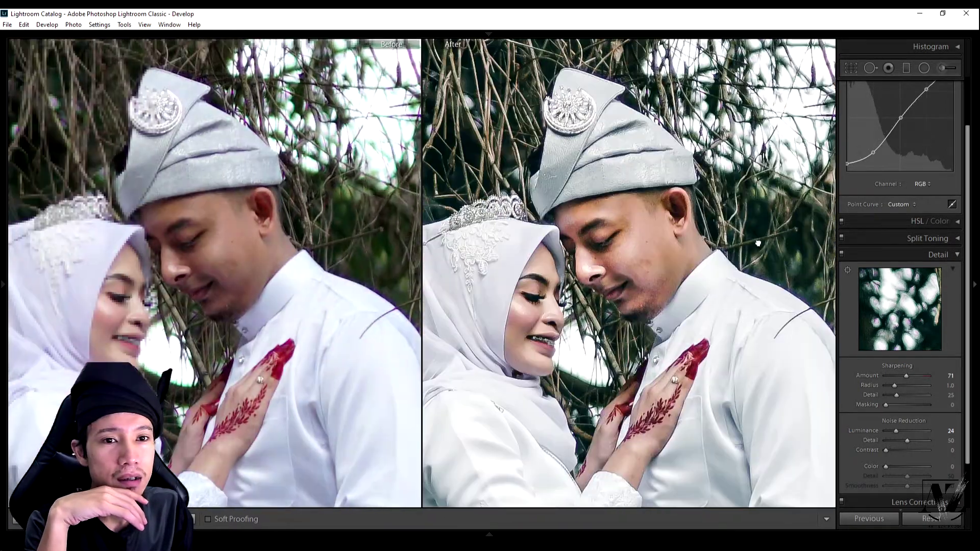
pyautogui.click(268, 275)
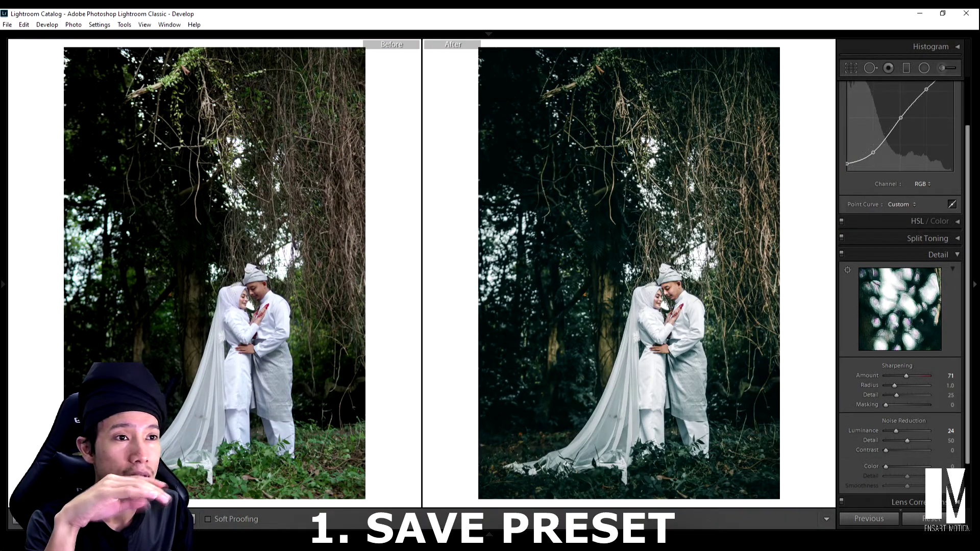
# Step: Lower the sharpening Amount from 71 to 45 and return to single Loupe view
pyautogui.scroll(2, 890, 212)
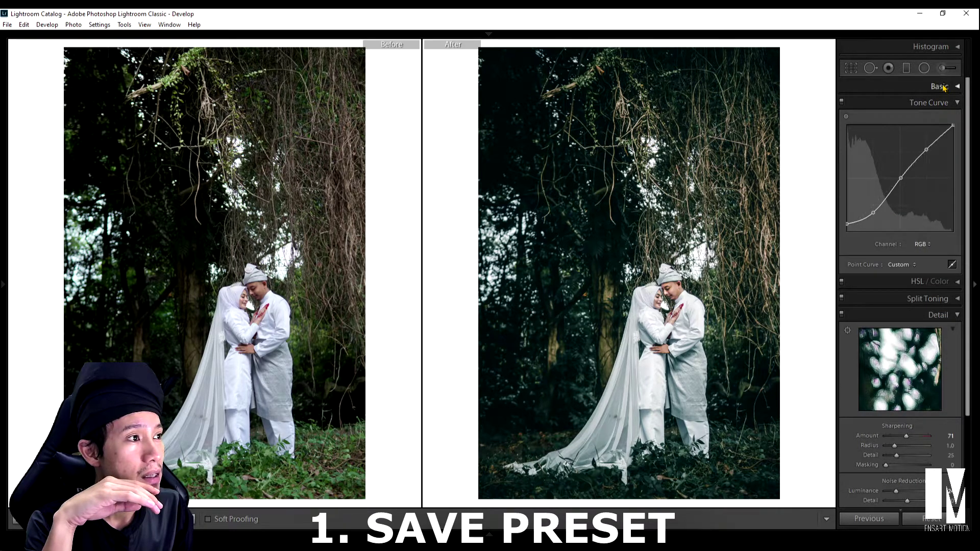
pyautogui.scroll(-2, 913, 223)
pyautogui.scroll(-2, 919, 286)
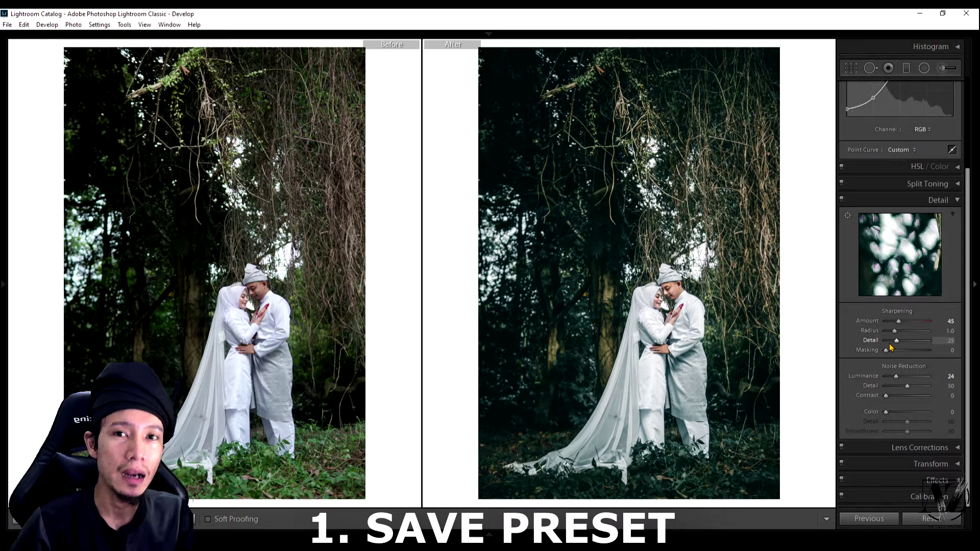
pyautogui.scroll(3, 900, 285)
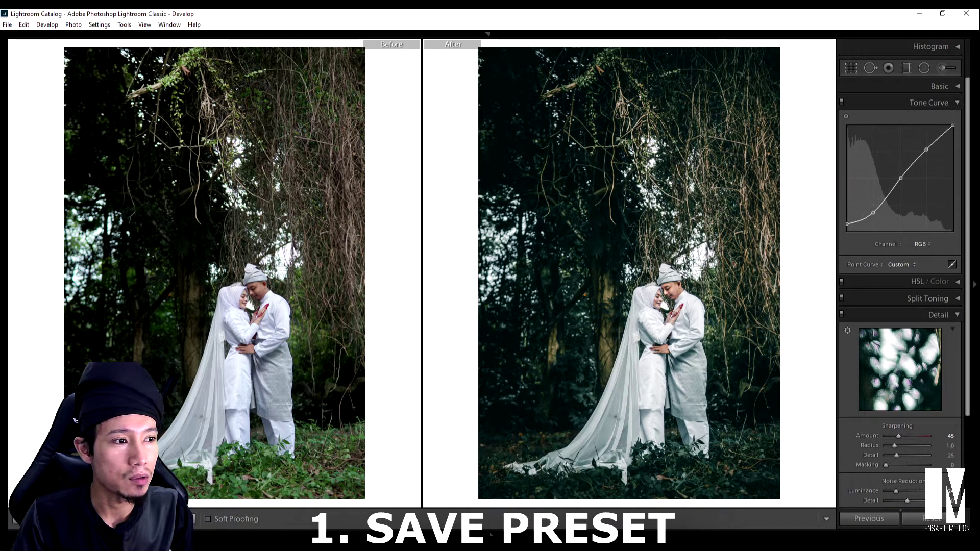
pyautogui.press('y')
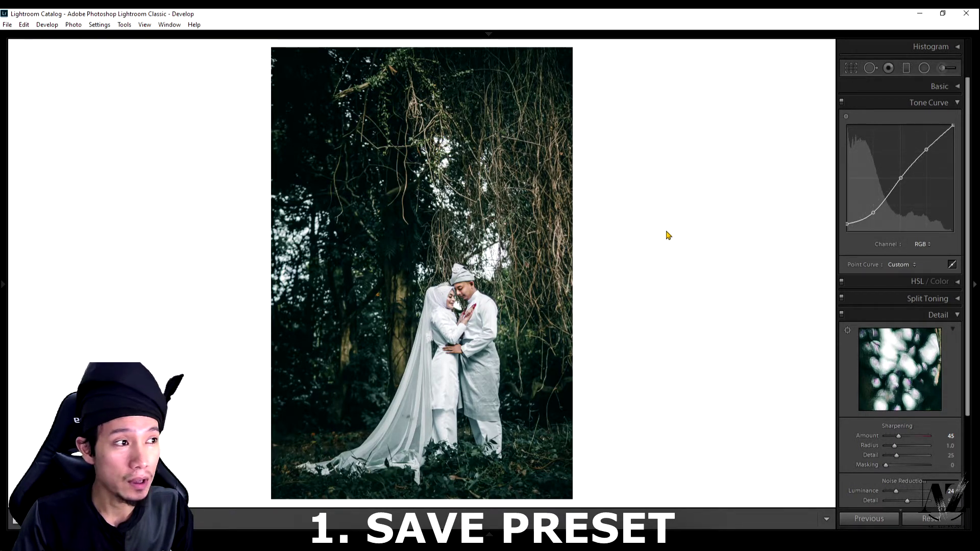
pyautogui.click(3, 288)
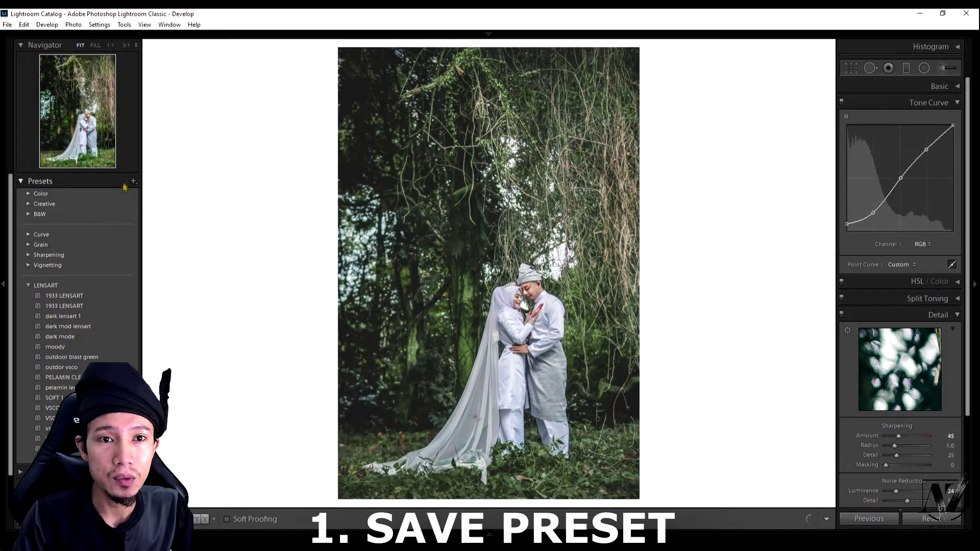
# Step: Collapse and re-expand the Presets and Collections lists in the left panel
pyautogui.click(21, 182)
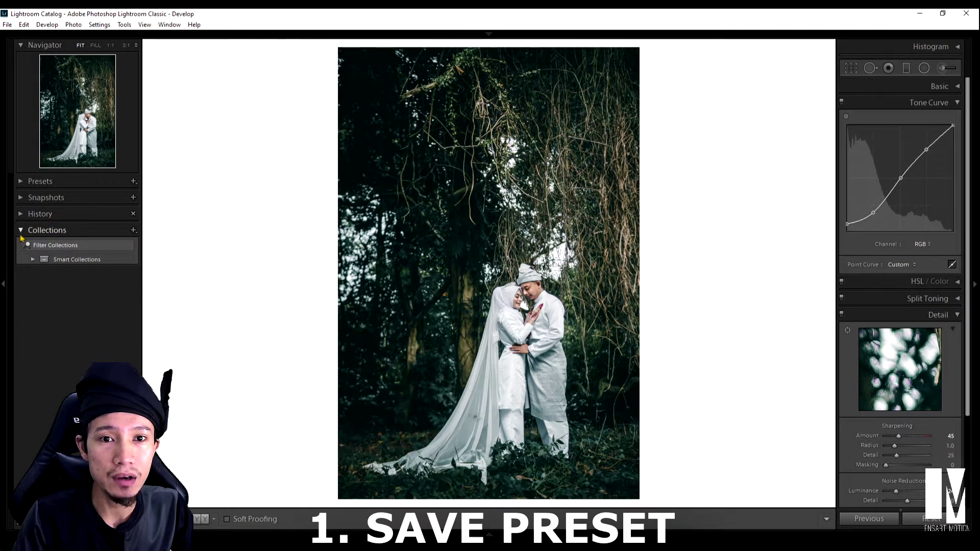
pyautogui.click(21, 232)
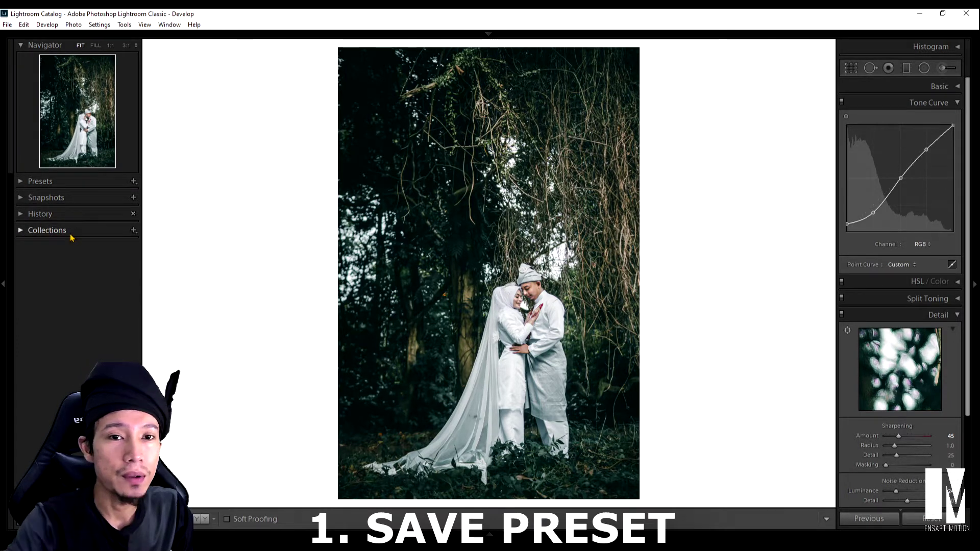
pyautogui.click(21, 183)
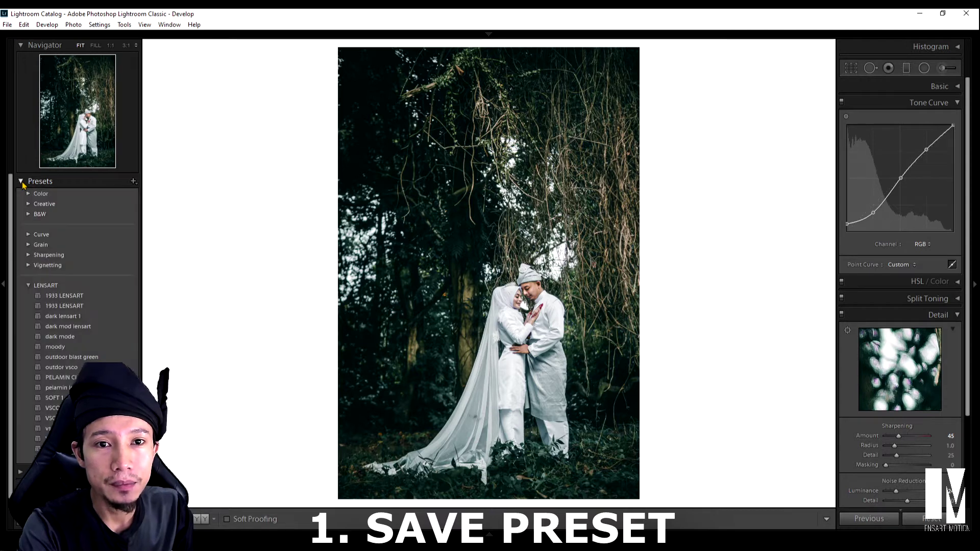
pyautogui.click(29, 286)
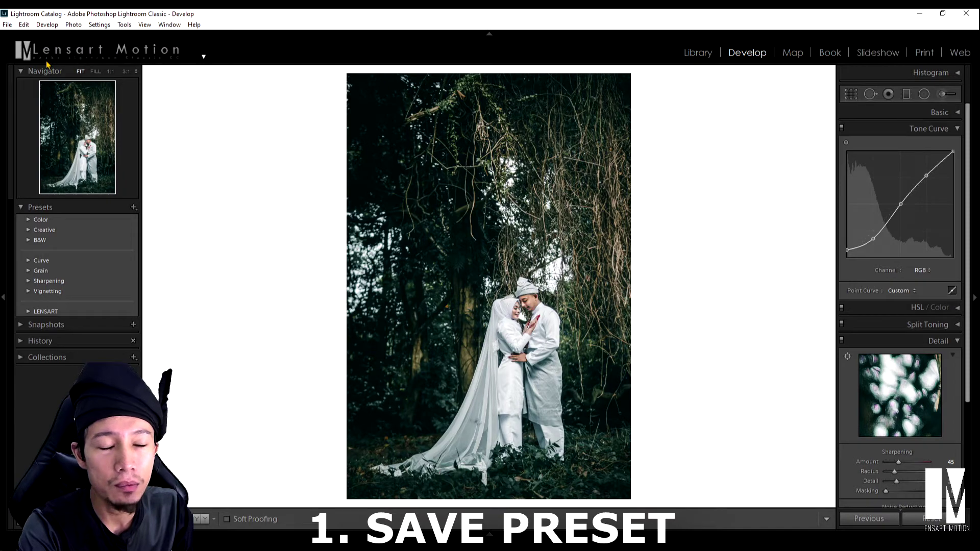
pyautogui.click(212, 59)
pyautogui.click(264, 118)
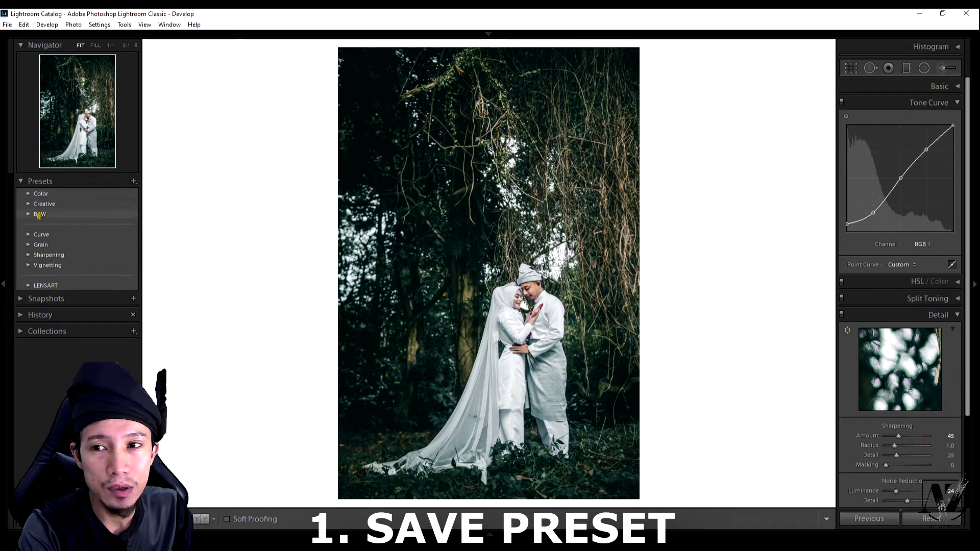
# Step: Browse the Color, Creative and B&W preset folders, then bring up the add-preset menu
pyautogui.click(28, 194)
pyautogui.click(29, 194)
pyautogui.click(28, 205)
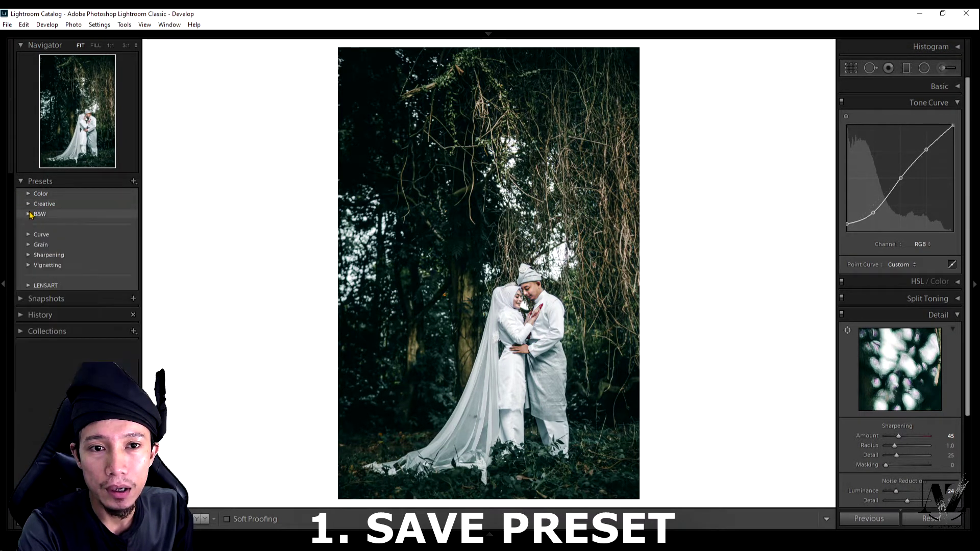
pyautogui.click(29, 215)
pyautogui.click(29, 215)
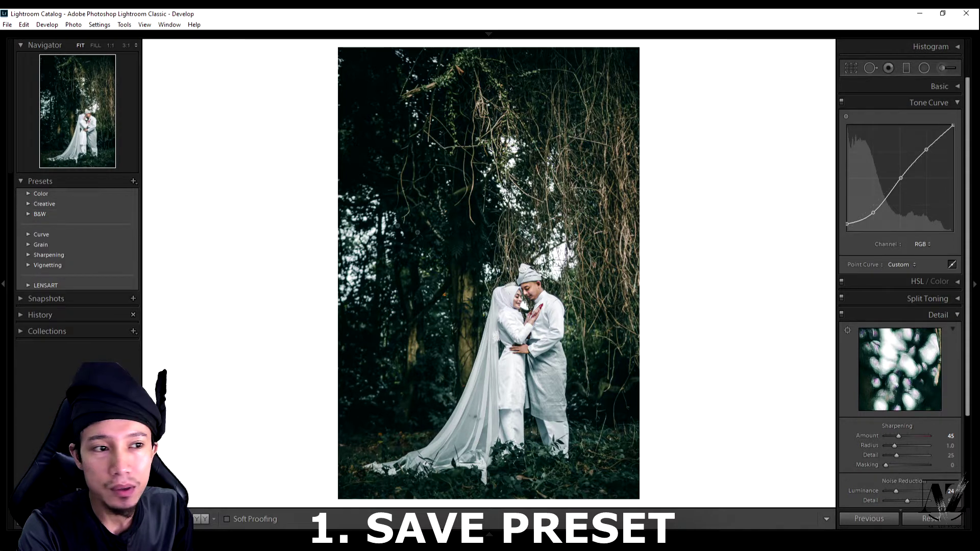
pyautogui.click(133, 182)
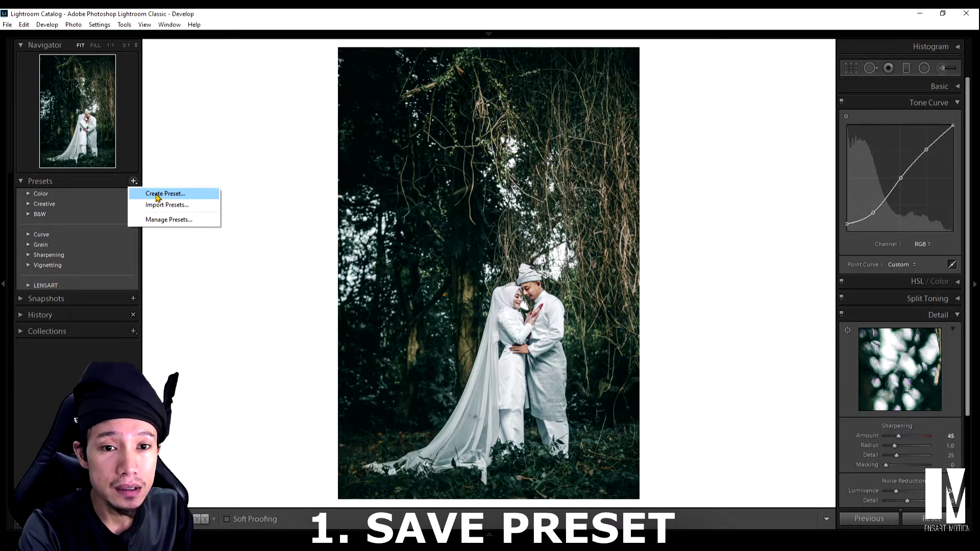
# Step: Start a new develop preset and assign it to a new group named 'YT DARK TONE 1'
pyautogui.click(158, 194)
pyautogui.click(645, 169)
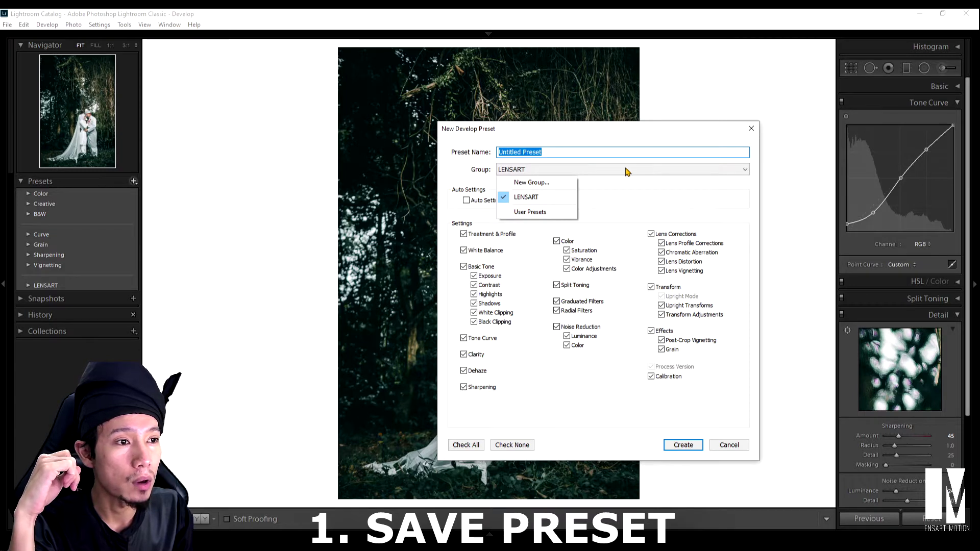
pyautogui.click(544, 182)
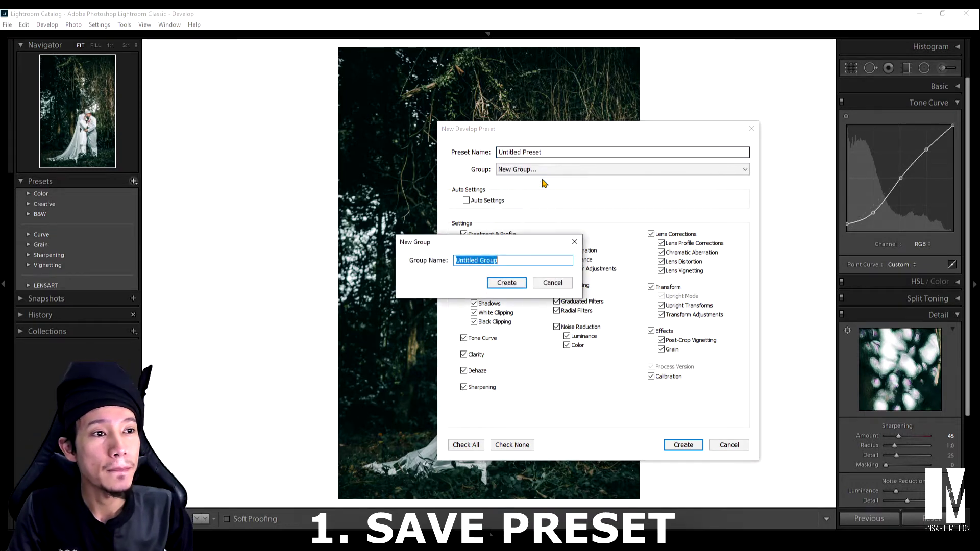
pyautogui.press('BackSpace')
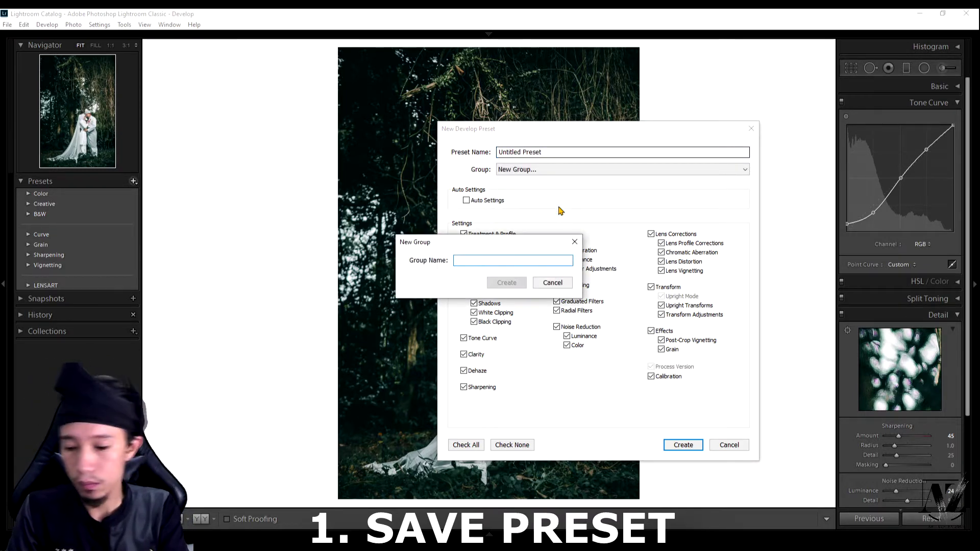
pyautogui.write('YT DARK TONE 1')
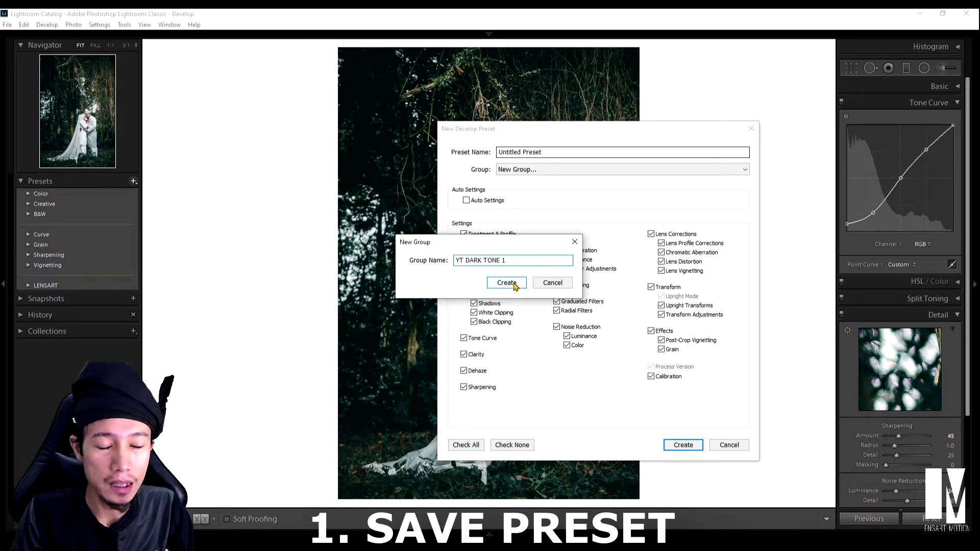
pyautogui.click(515, 287)
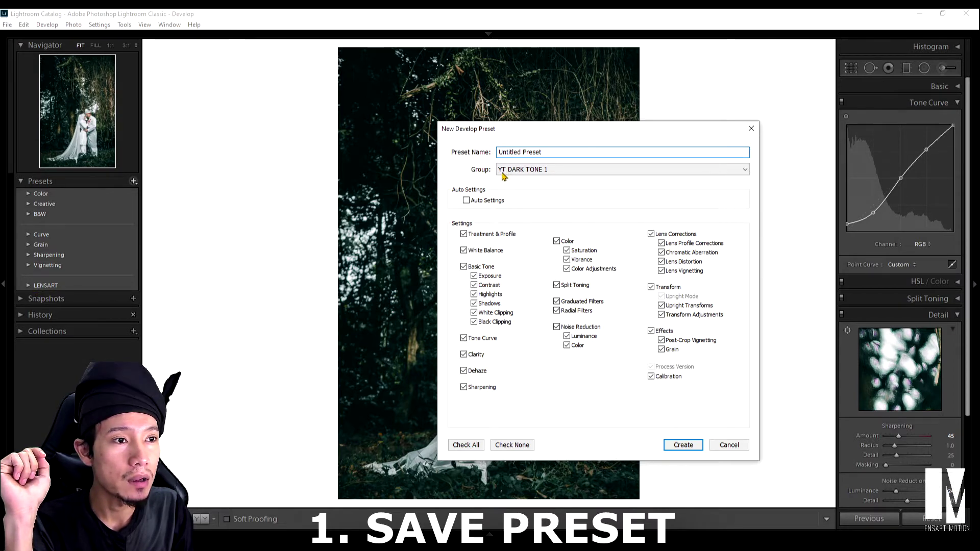
pyautogui.click(575, 174)
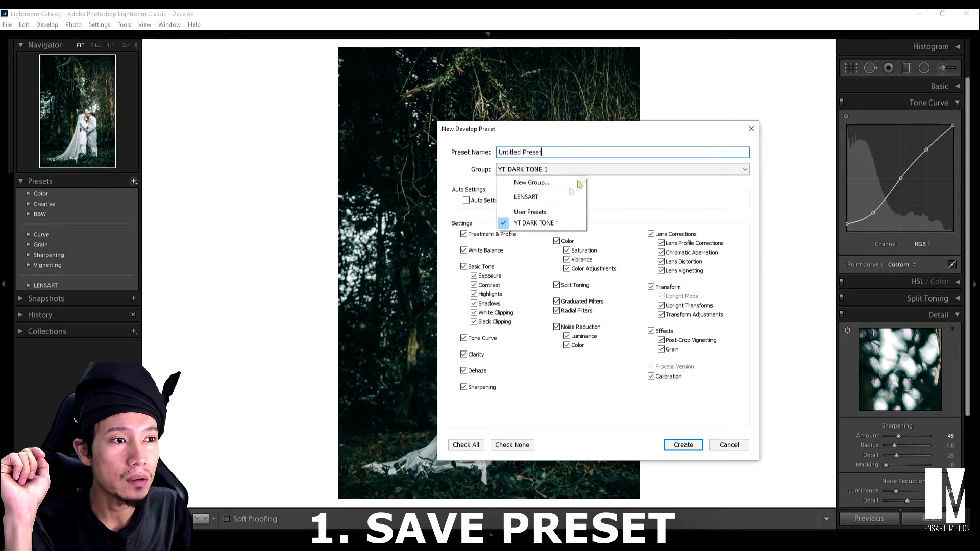
pyautogui.click(613, 200)
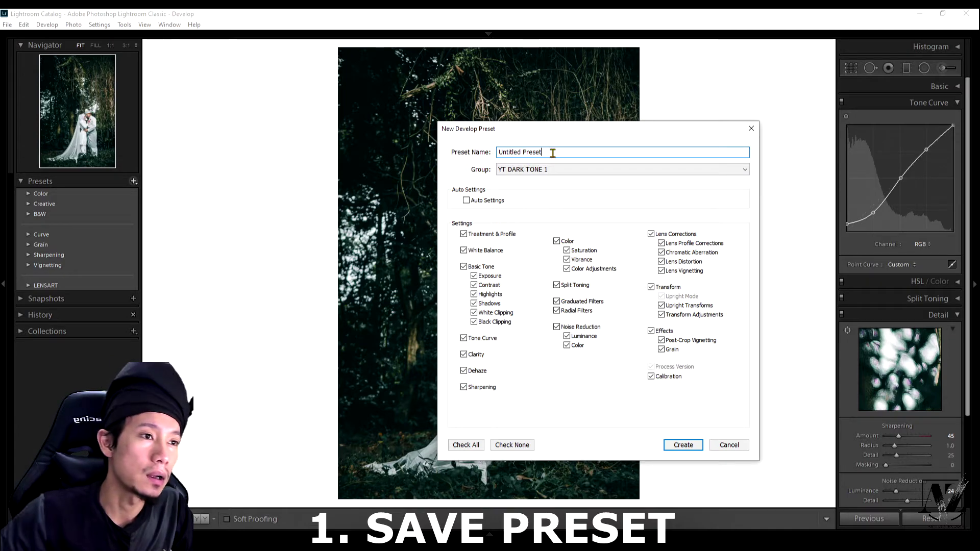
# Step: Rename the preset from 'Untitled Preset' to 'DARK TONE 1' and tick Auto Settings
pyautogui.moveTo(551, 151); pyautogui.dragTo(475, 157)
pyautogui.press('BackSpace')
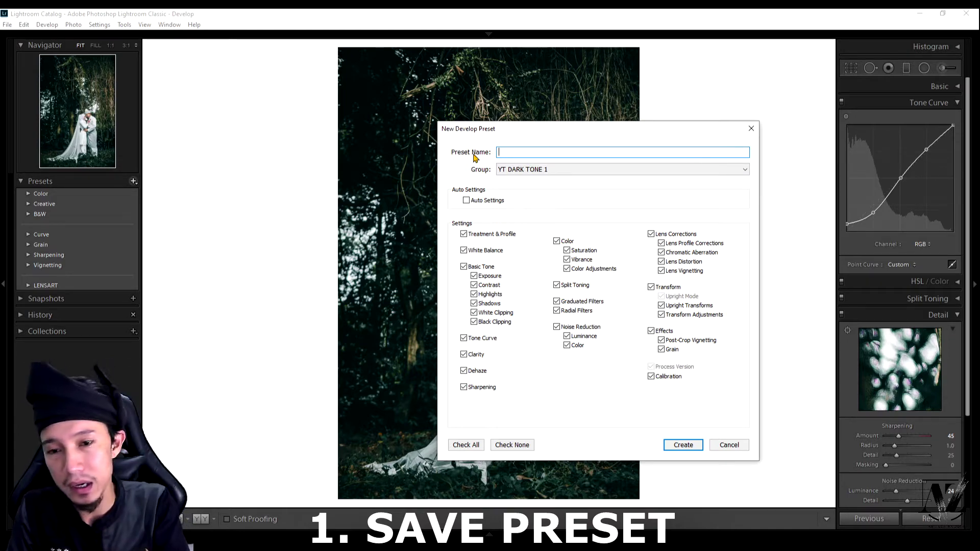
pyautogui.moveTo(513, 134); pyautogui.dragTo(700, 139)
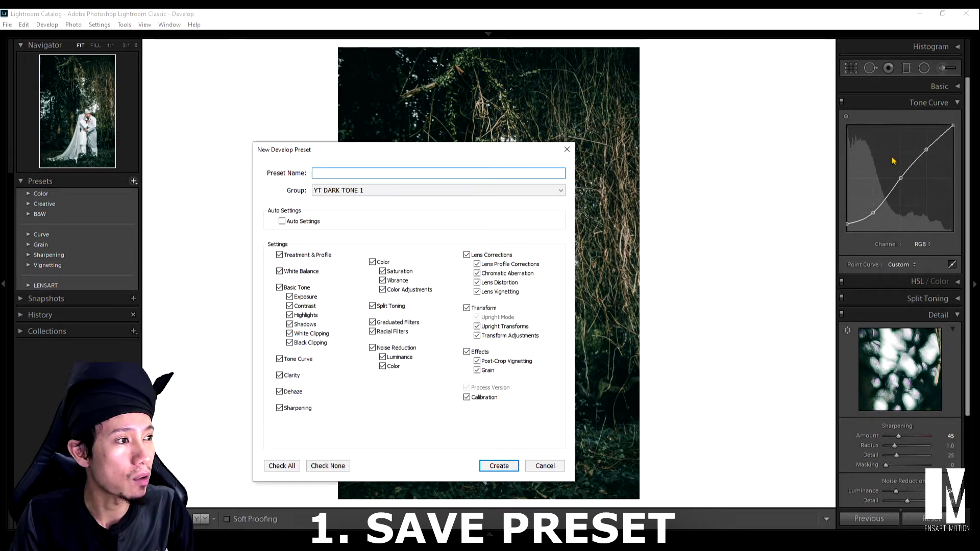
pyautogui.write('DARK TONE ')
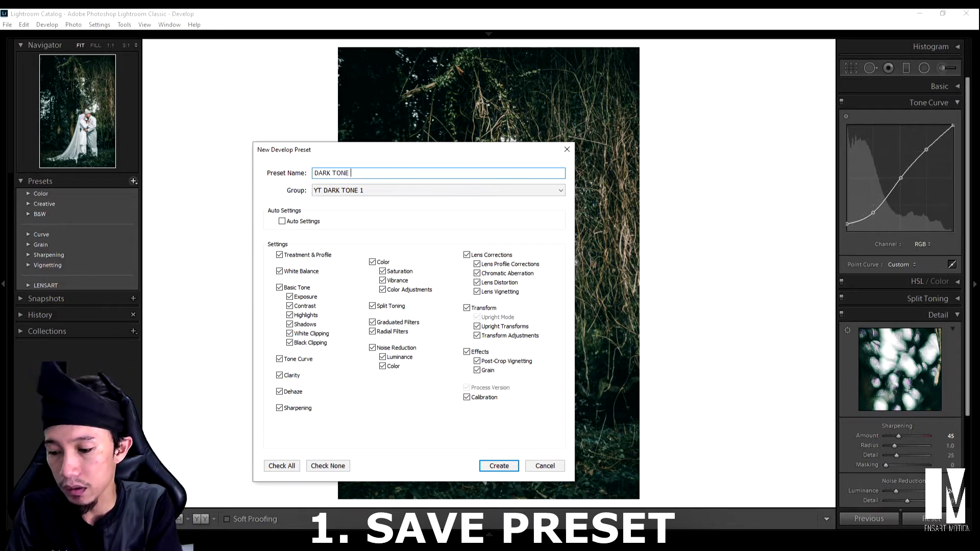
pyautogui.write('1')
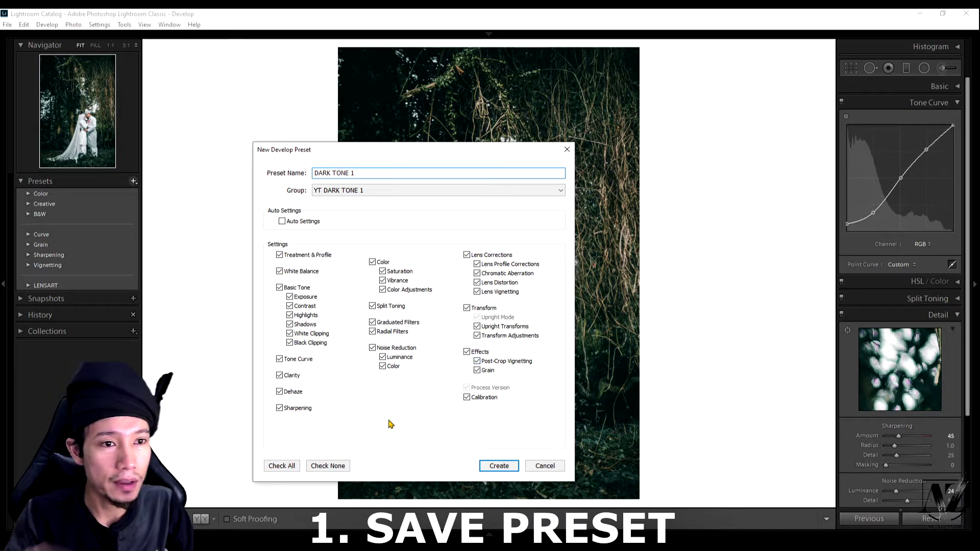
pyautogui.click(282, 221)
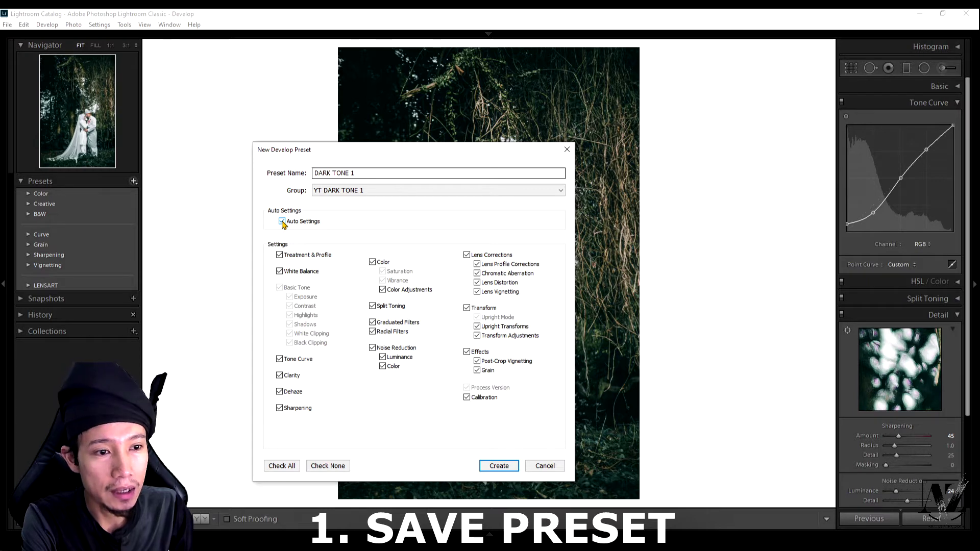
# Step: Untick Auto Settings, keep Color and Tone Curve included, and create the DARK TONE 1 preset
pyautogui.click(281, 222)
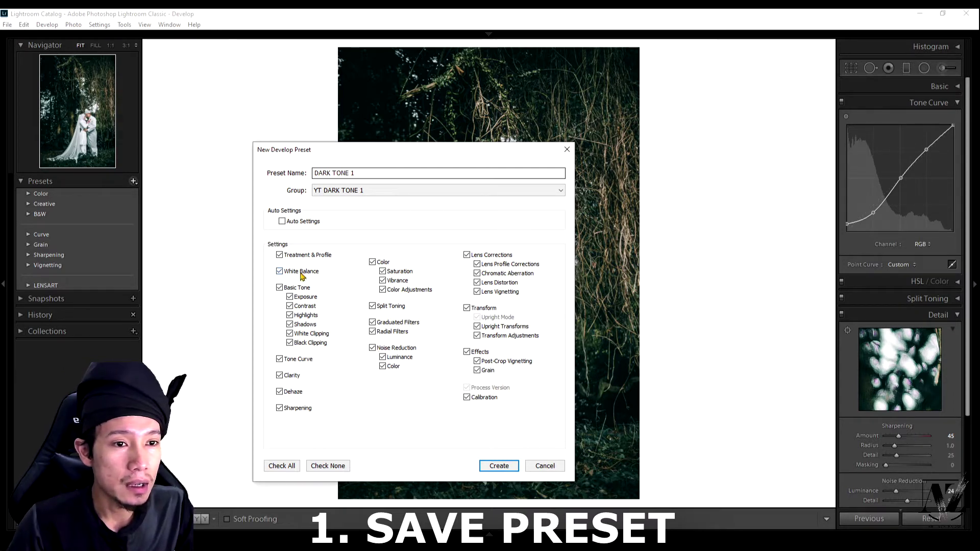
pyautogui.click(373, 262)
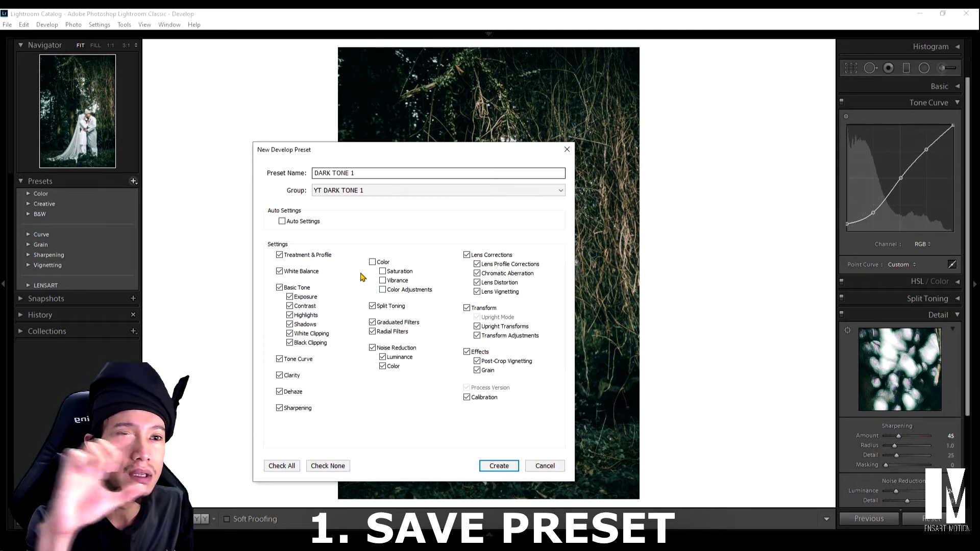
pyautogui.click(373, 262)
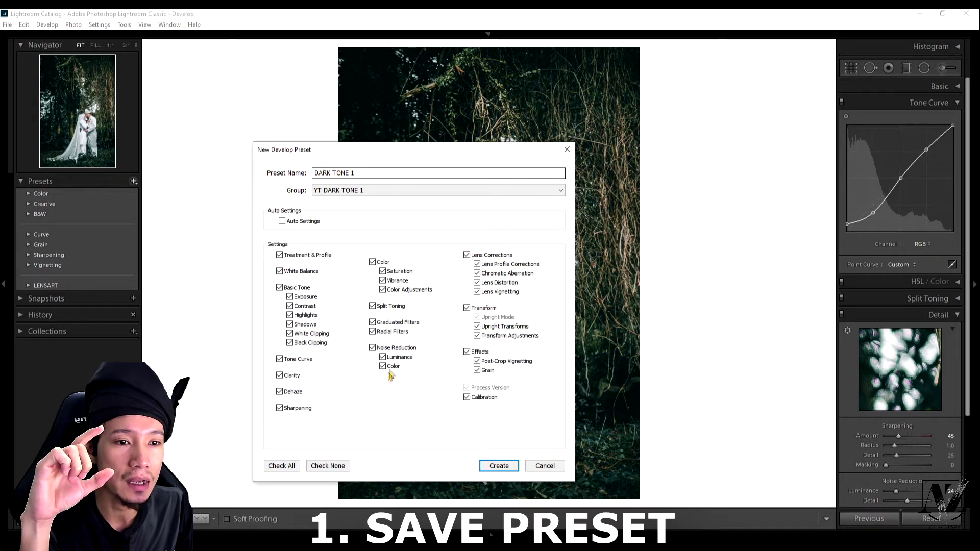
pyautogui.click(280, 360)
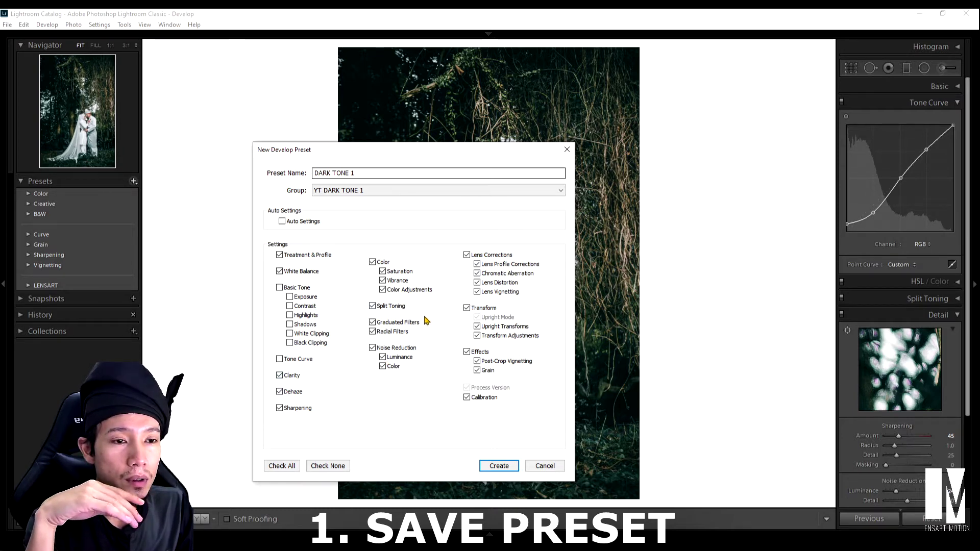
pyautogui.click(280, 359)
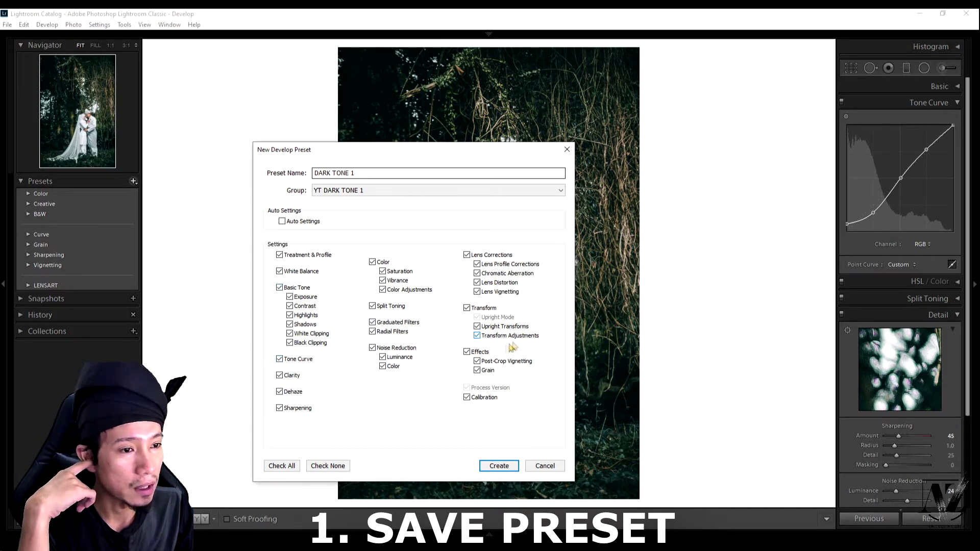
pyautogui.click(499, 466)
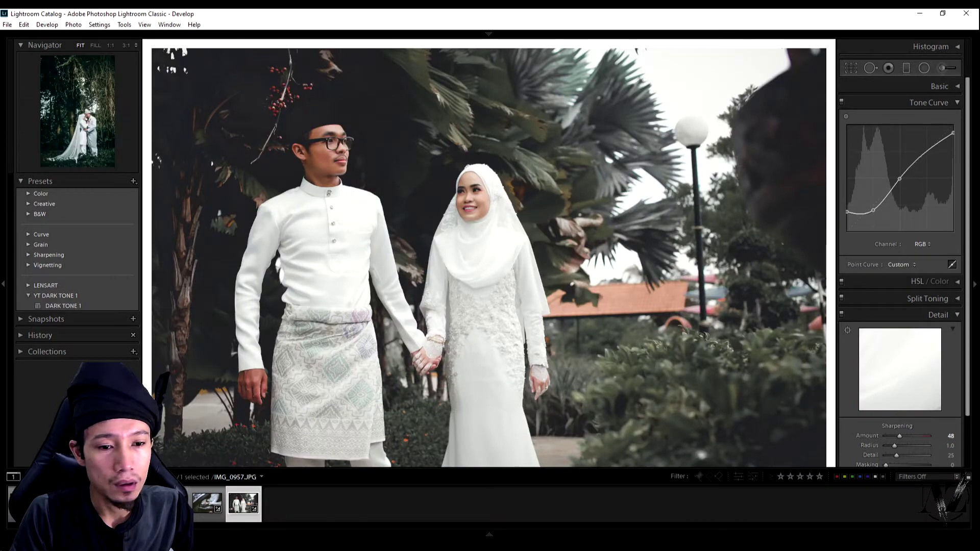
# Step: Apply the DARK TONE 1 preset from the YT DARK TONE 1 group to the unedited wedding photo
pyautogui.click(171, 504)
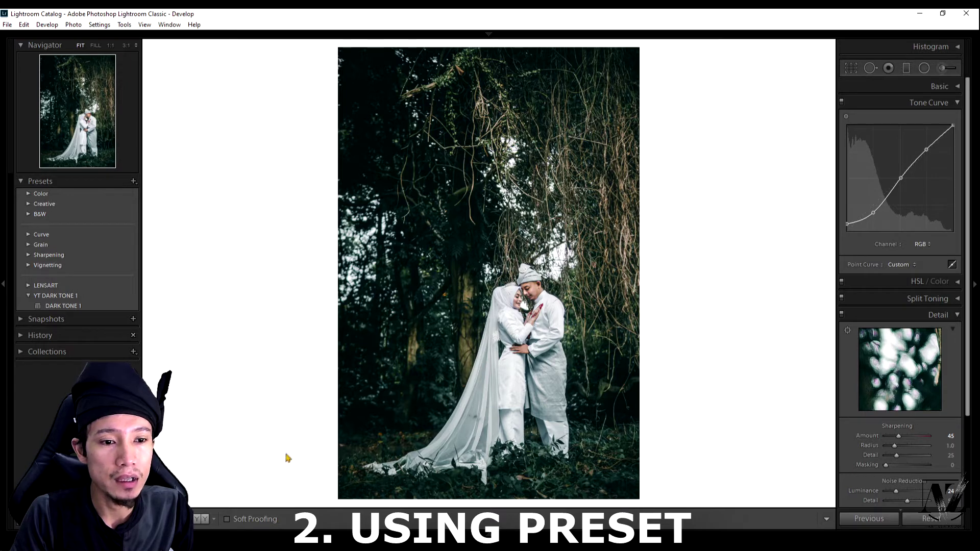
pyautogui.moveTo(244, 502)
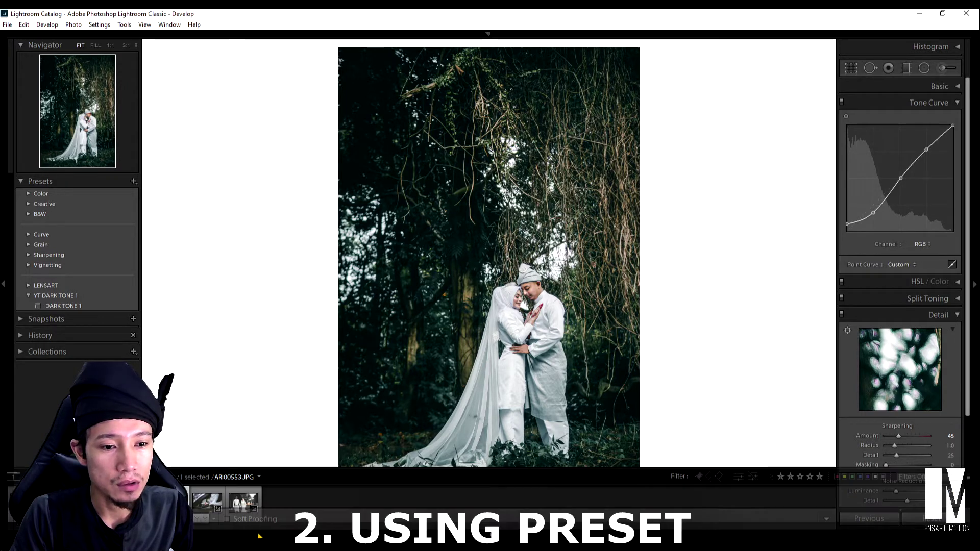
pyautogui.click(241, 517)
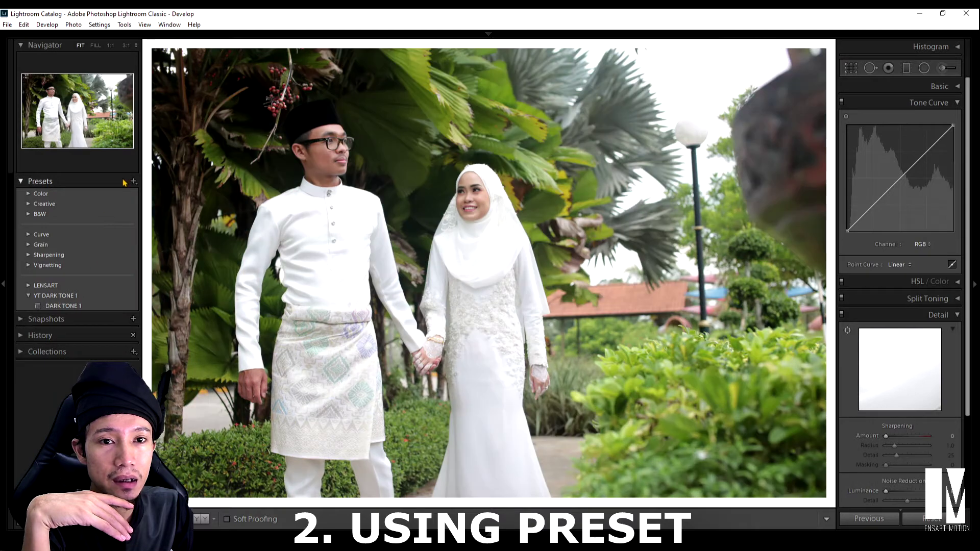
pyautogui.click(30, 182)
pyautogui.click(33, 182)
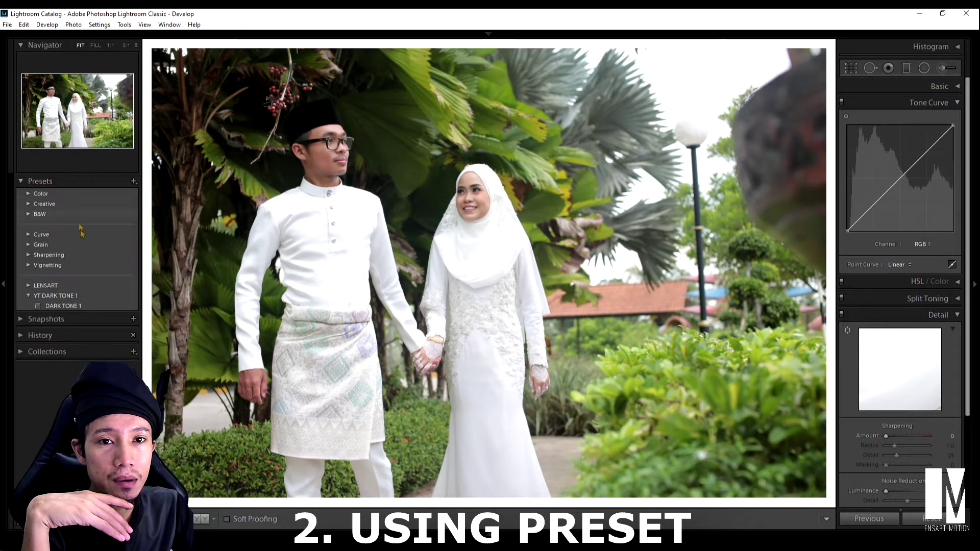
pyautogui.click(56, 306)
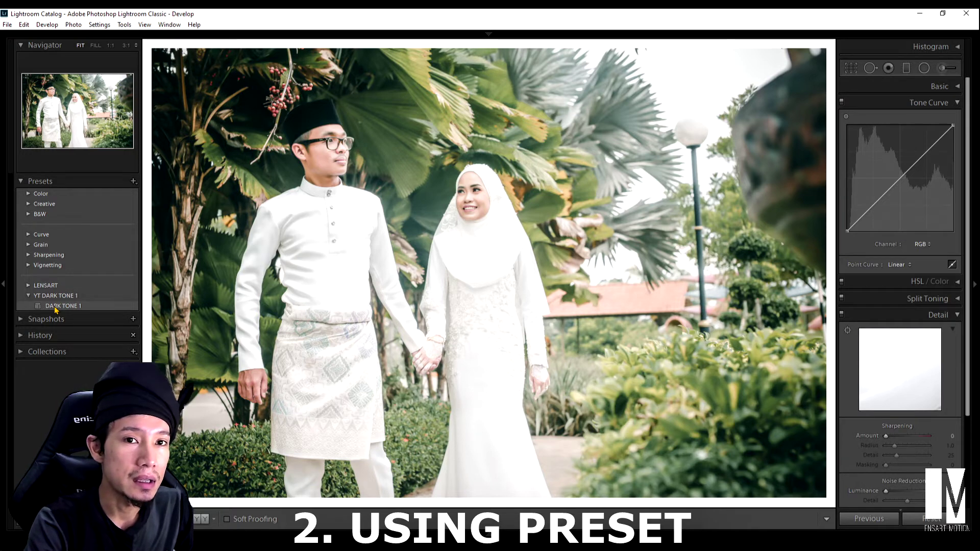
pyautogui.click(55, 307)
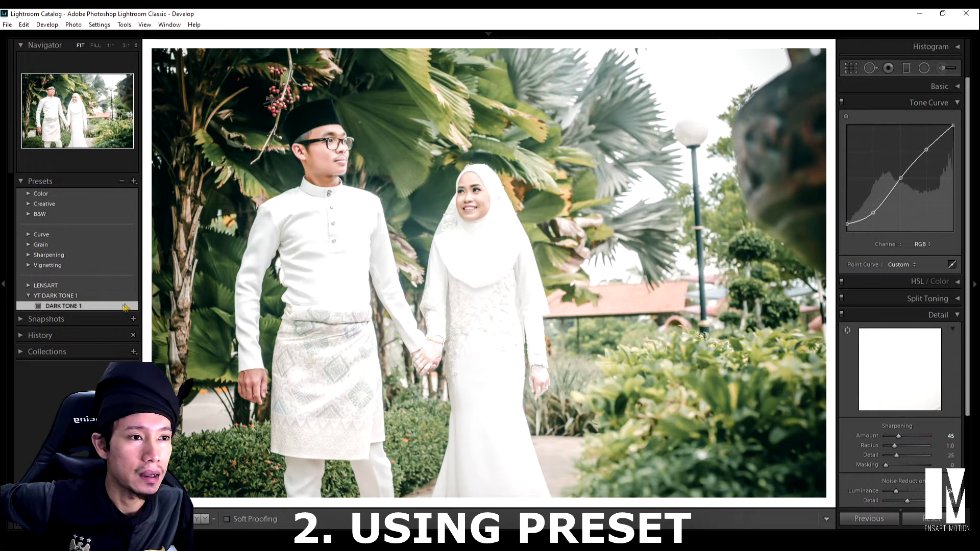
# Step: Switch back to the forest photo ARI00553 using the filmstrip, then hide the filmstrip
pyautogui.press('F6')
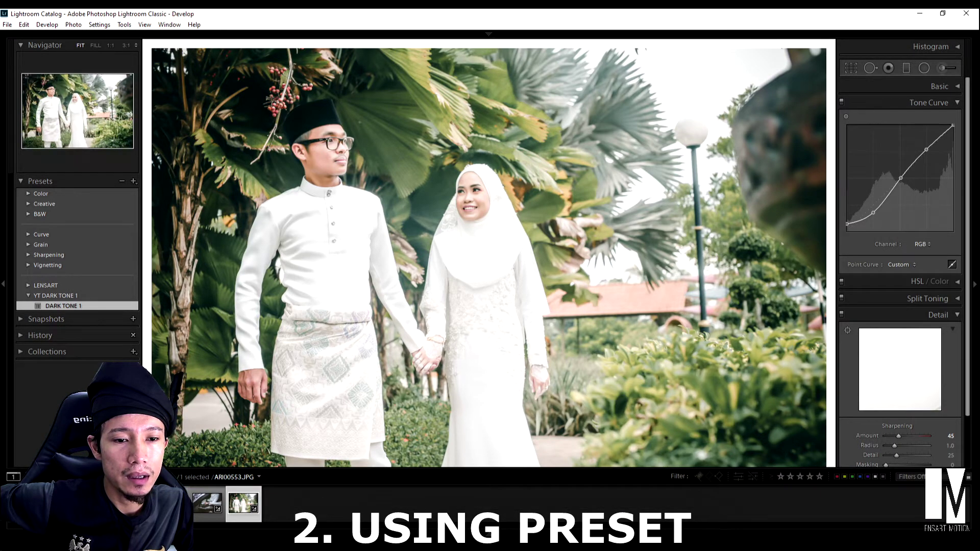
pyautogui.click(207, 503)
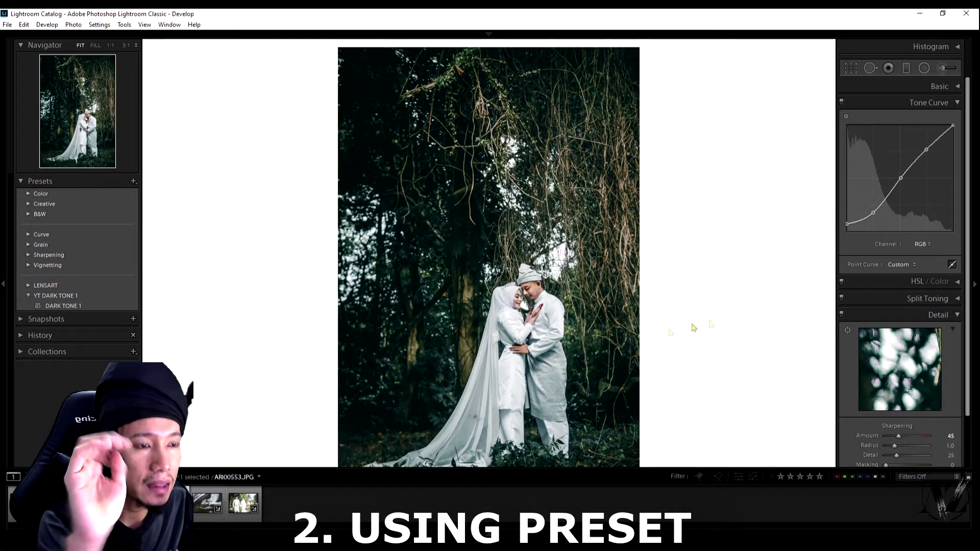
pyautogui.press('F6')
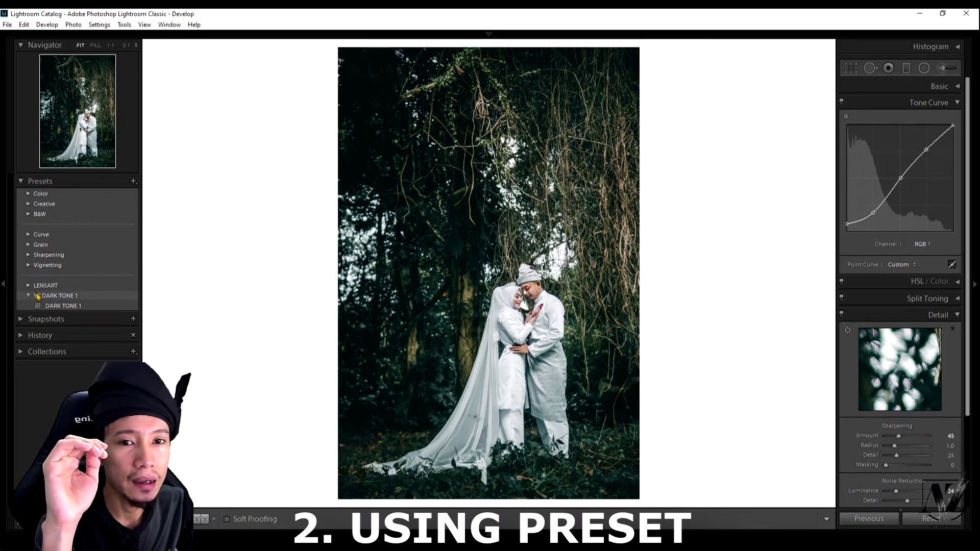
pyautogui.click(4, 284)
pyautogui.press('\\')
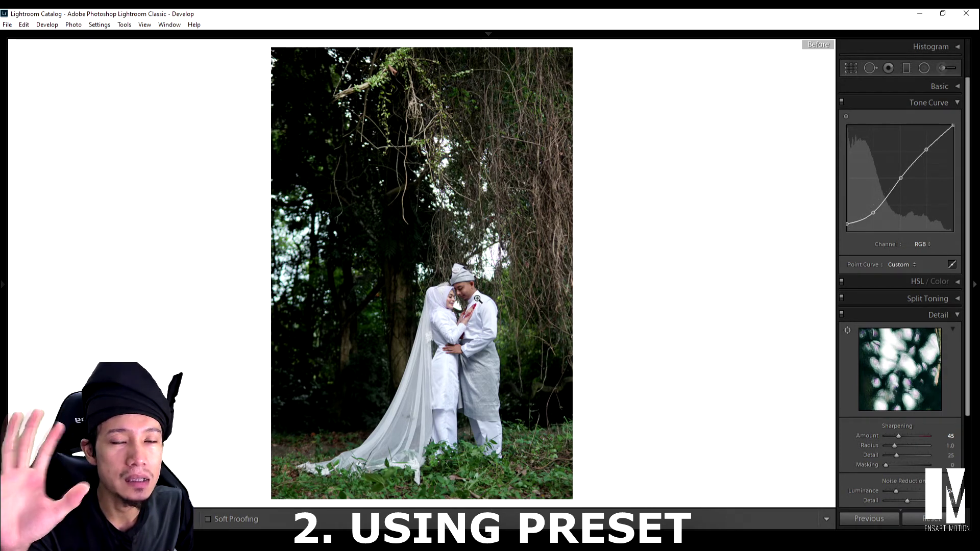
pyautogui.click(247, 520)
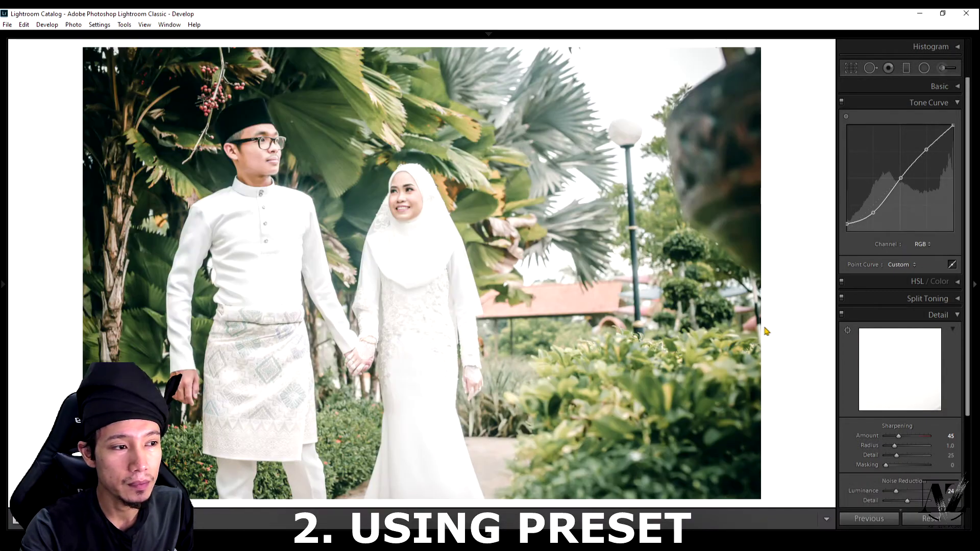
pyautogui.press('\\')
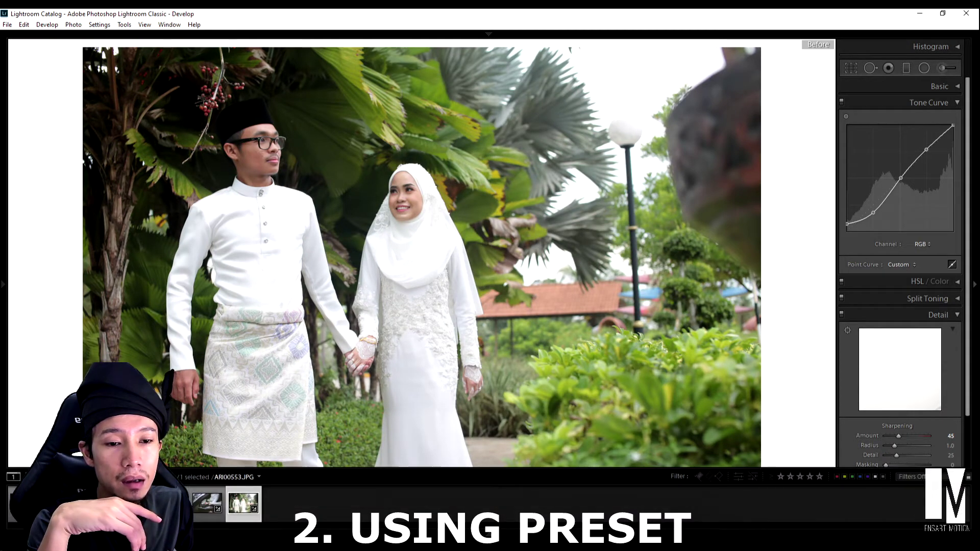
pyautogui.moveTo(252, 535)
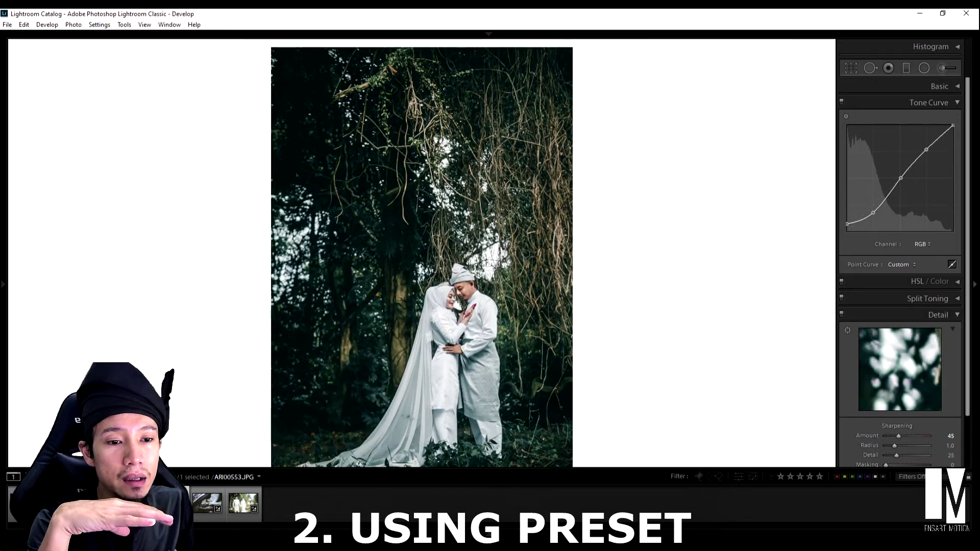
pyautogui.press('\\')
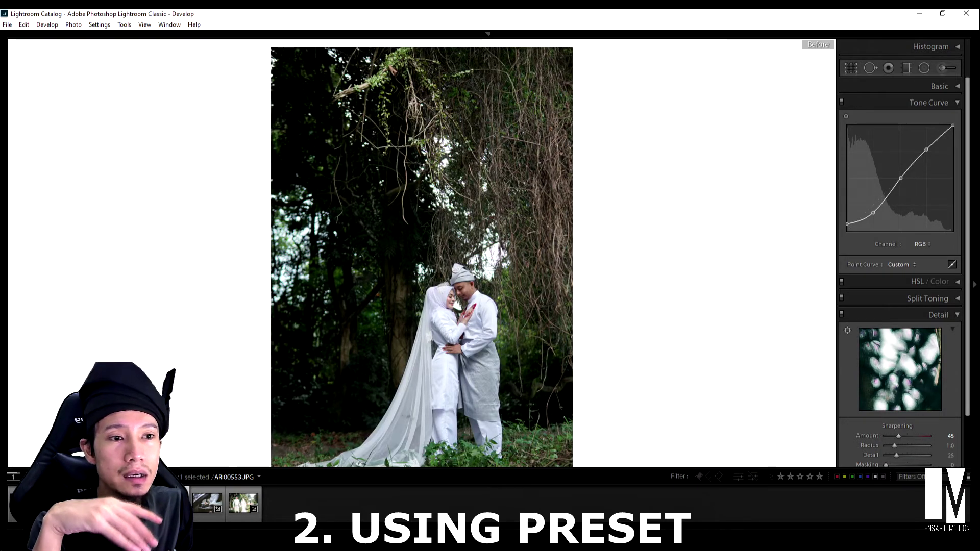
pyautogui.click(249, 517)
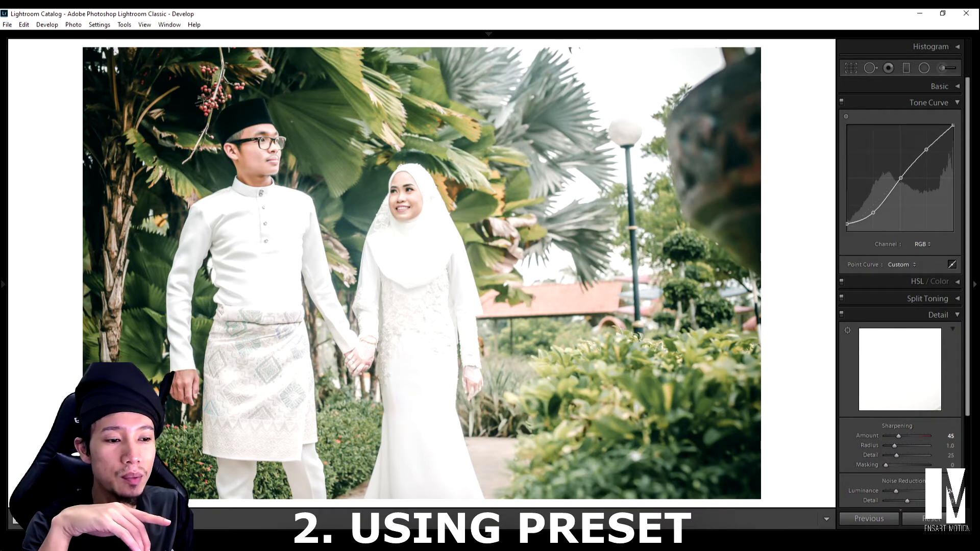
pyautogui.press('F6')
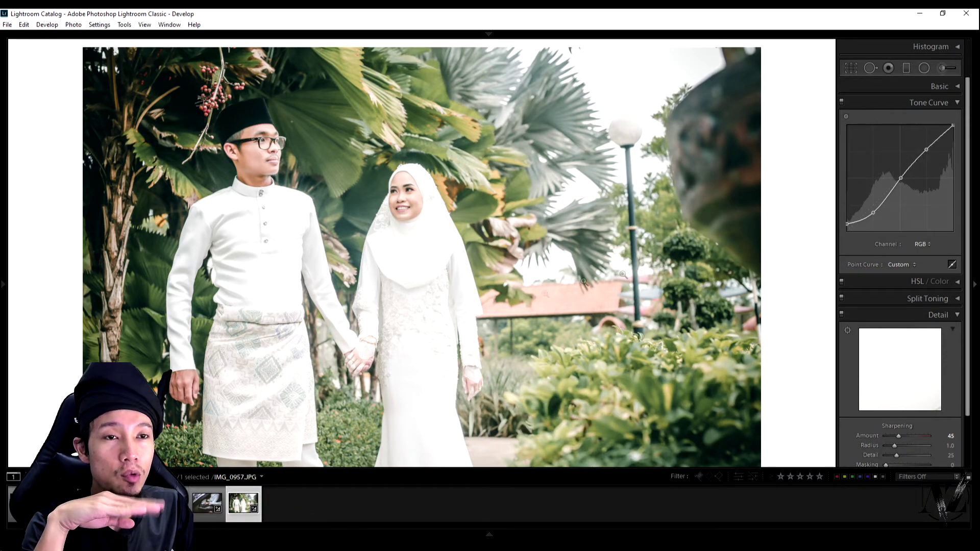
pyautogui.press('F6')
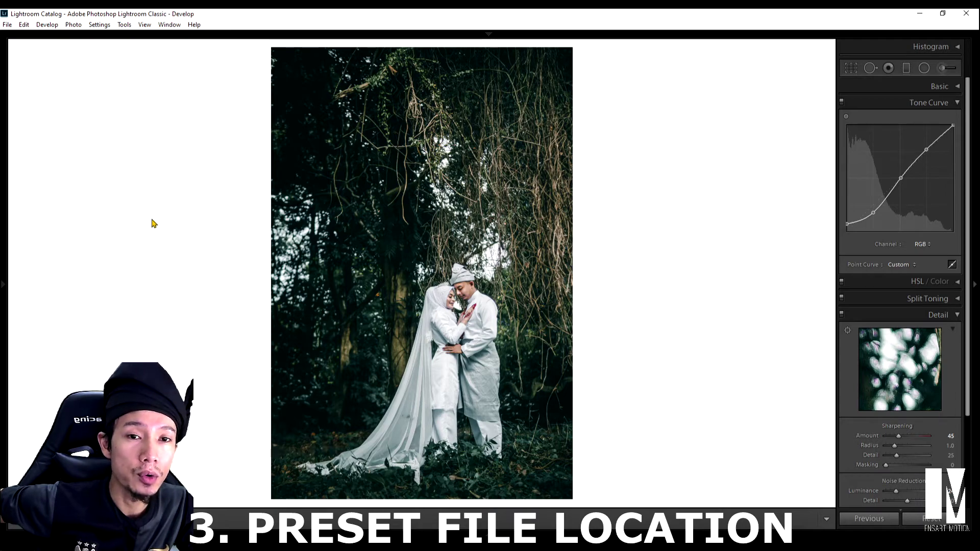
# Step: Open Edit > Preferences on the Presets tab and show the Lightroom Develop Presets folder
pyautogui.click(5, 292)
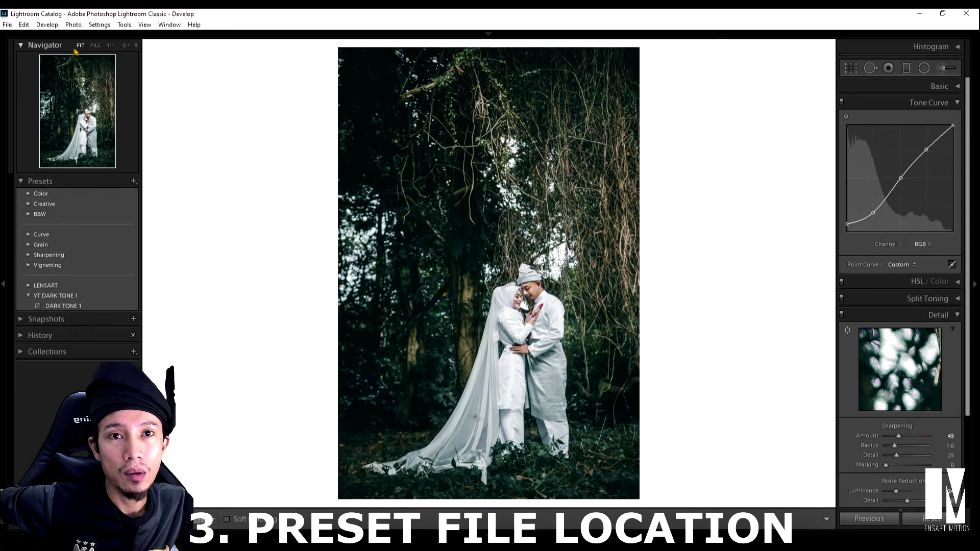
pyautogui.click(24, 24)
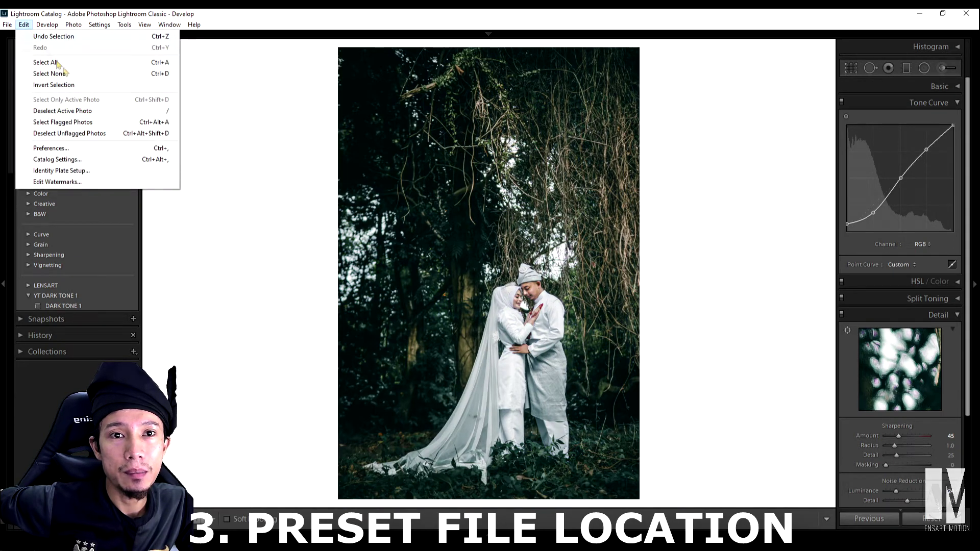
pyautogui.click(61, 151)
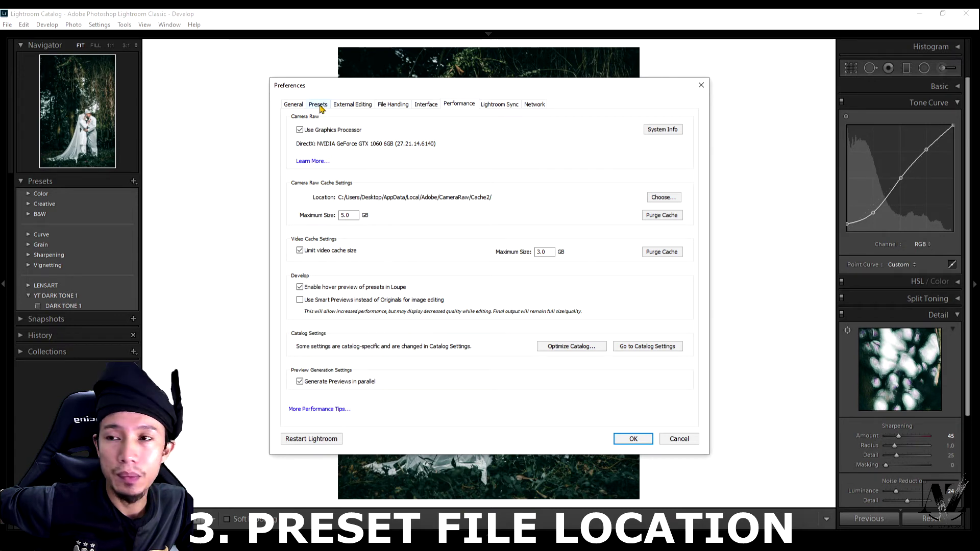
pyautogui.click(320, 106)
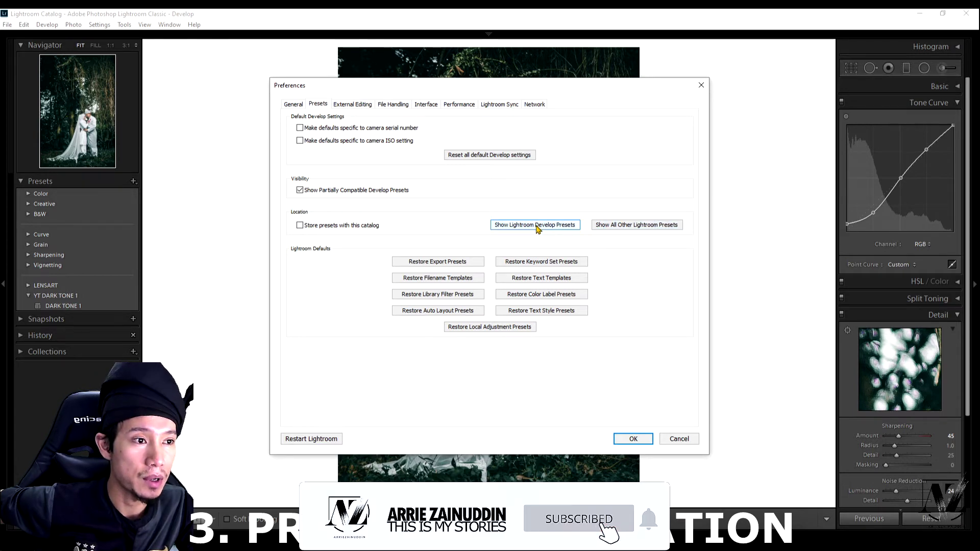
pyautogui.click(537, 225)
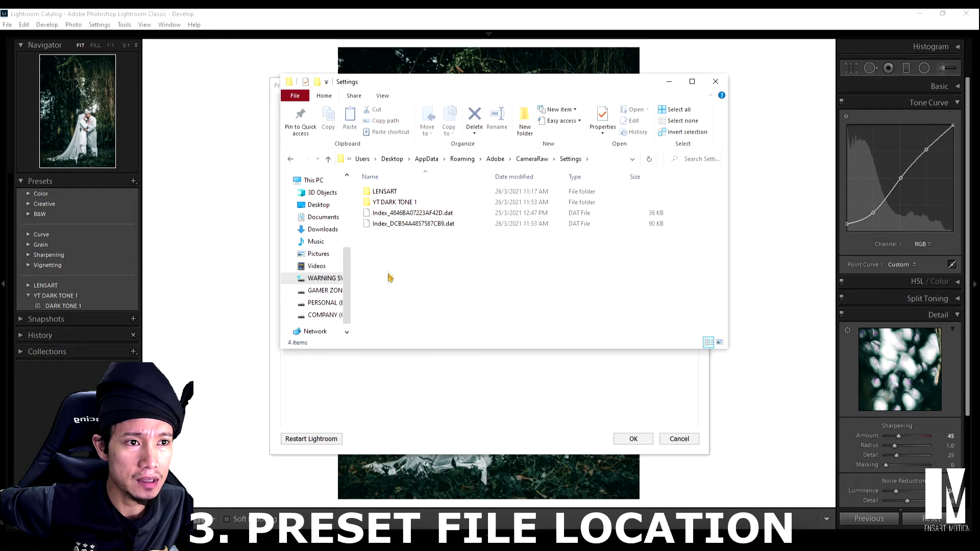
# Step: Find DARK TONE 1.xmp inside the YT DARK TONE 1 folder, then close Explorer
pyautogui.moveTo(382, 242); pyautogui.dragTo(384, 185)
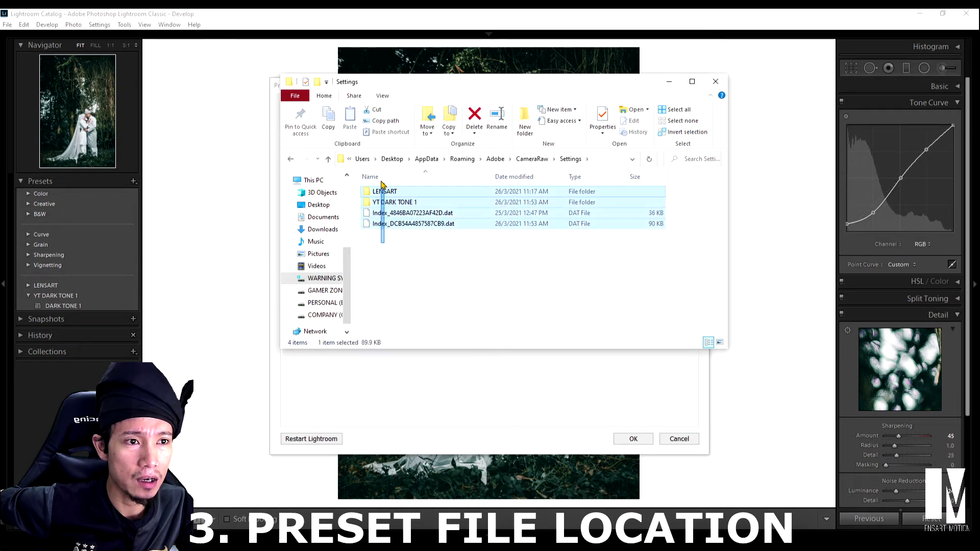
pyautogui.click(414, 262)
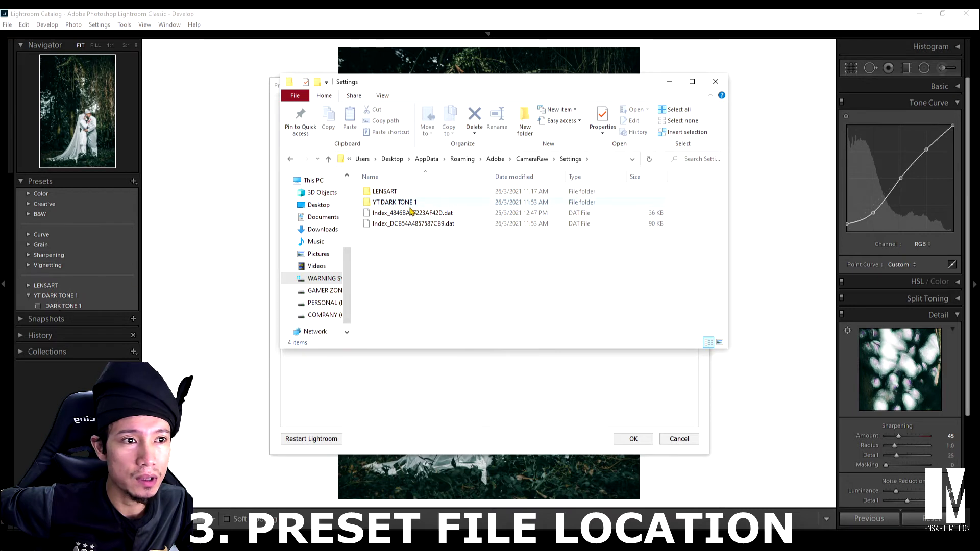
pyautogui.doubleClick(411, 203)
pyautogui.moveTo(495, 241); pyautogui.dragTo(387, 193)
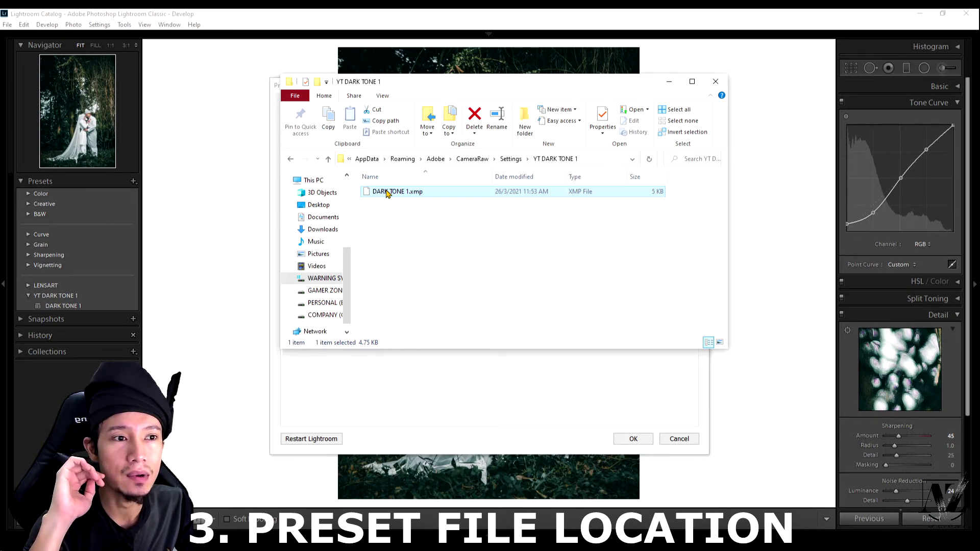
pyautogui.click(400, 232)
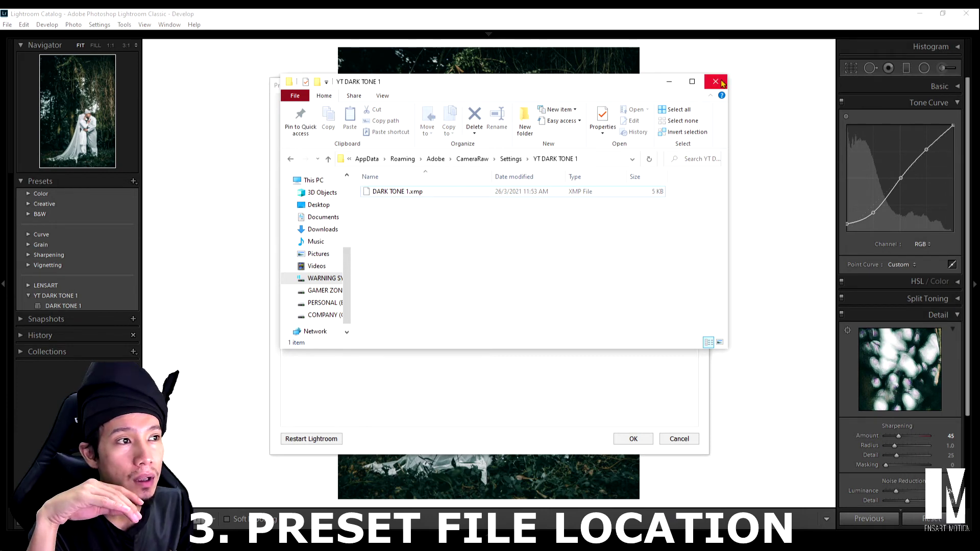
pyautogui.click(716, 82)
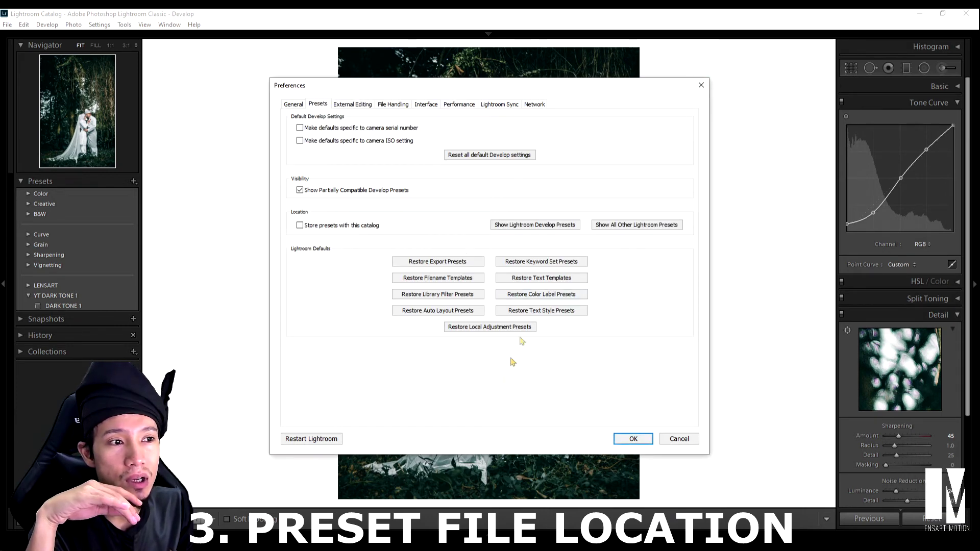
# Step: Reopen the Settings presets folder, close Explorer again and cancel Preferences
pyautogui.click(547, 231)
pyautogui.doubleClick(383, 289)
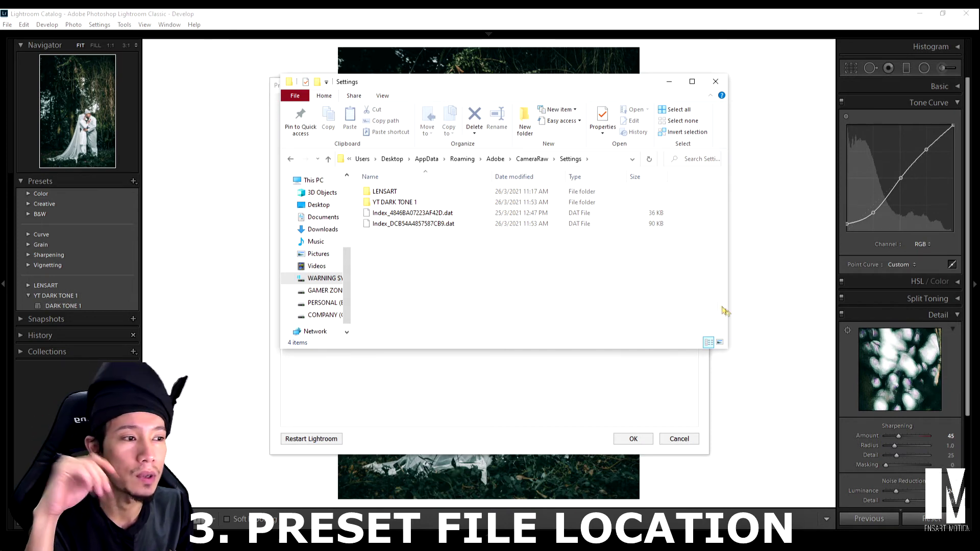
pyautogui.click(715, 82)
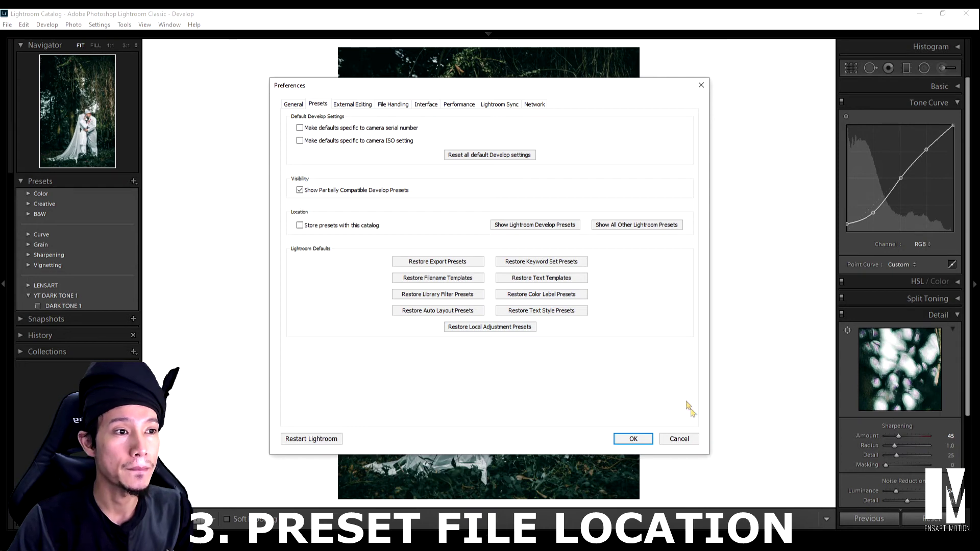
pyautogui.click(680, 439)
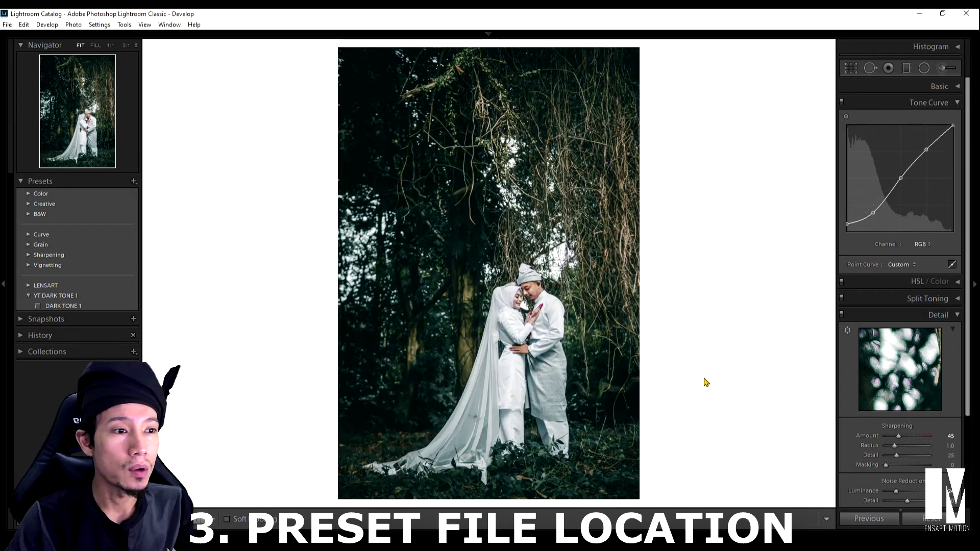